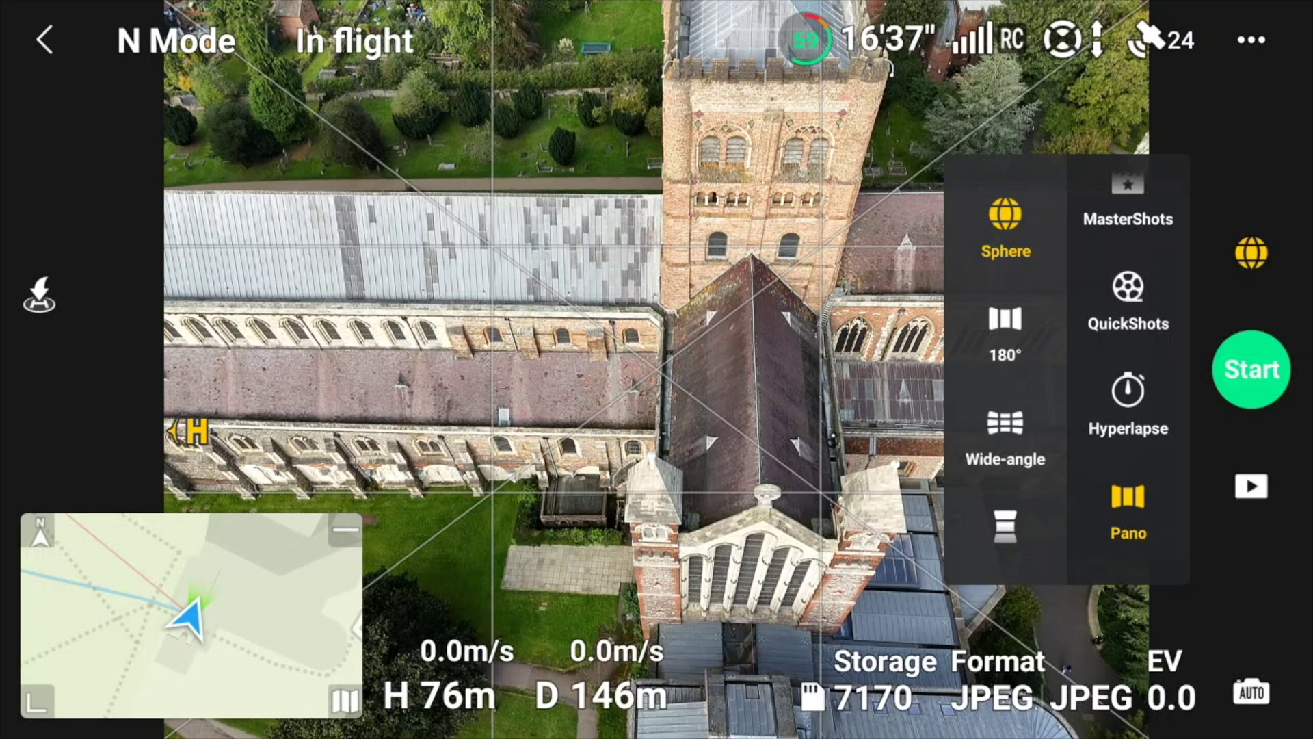
# - Start capturing a Sphere panorama above the cathedral
pyautogui.click(1252, 369)
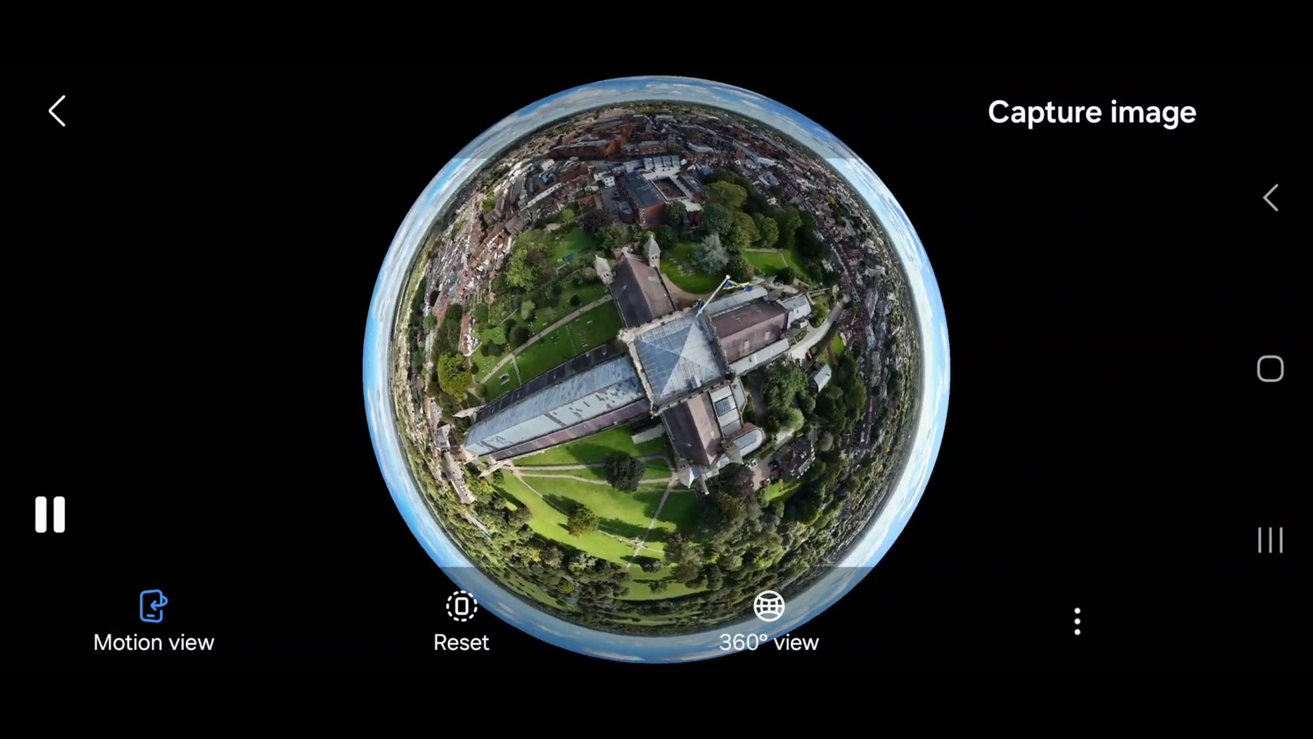
# - View the 360° cathedral photo in Round projection and in Stretched projection
pyautogui.click(769, 615)
pyautogui.click(851, 502)
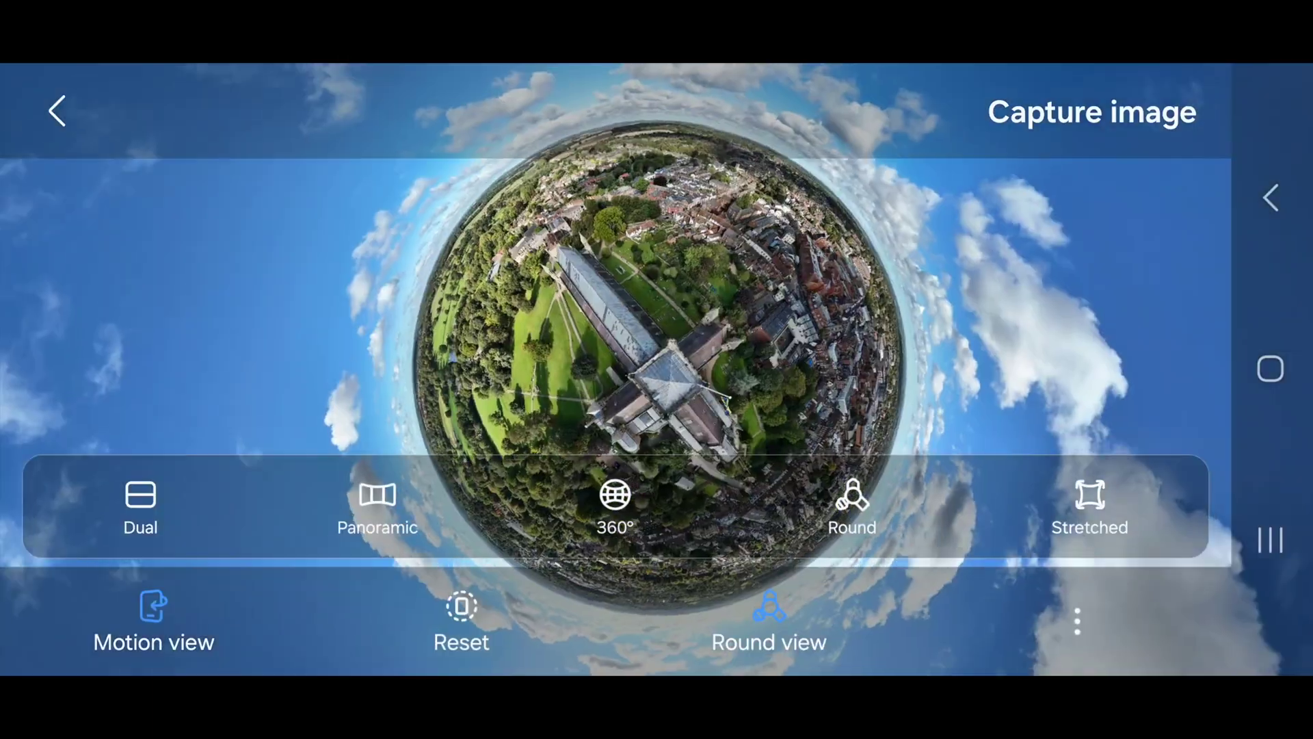
pyautogui.click(1089, 503)
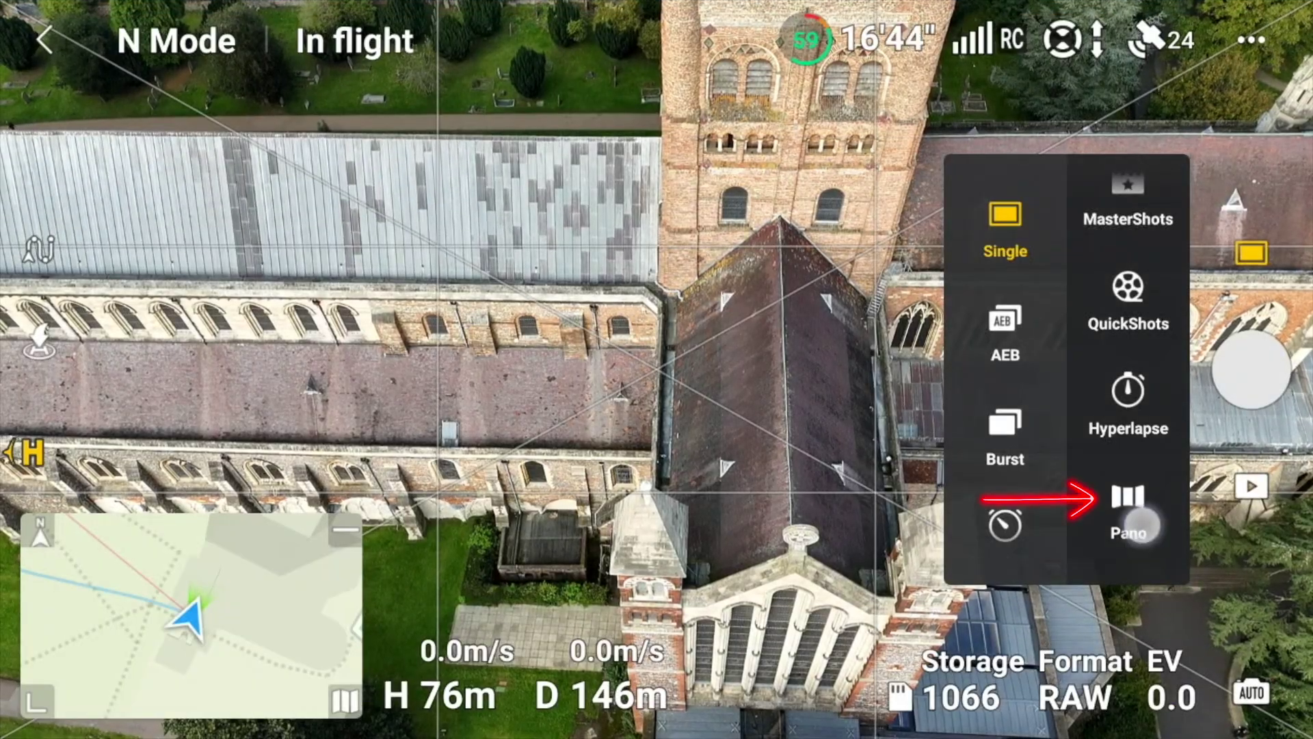
# - Switch the drone camera's shooting mode to Pano
pyautogui.click(1142, 526)
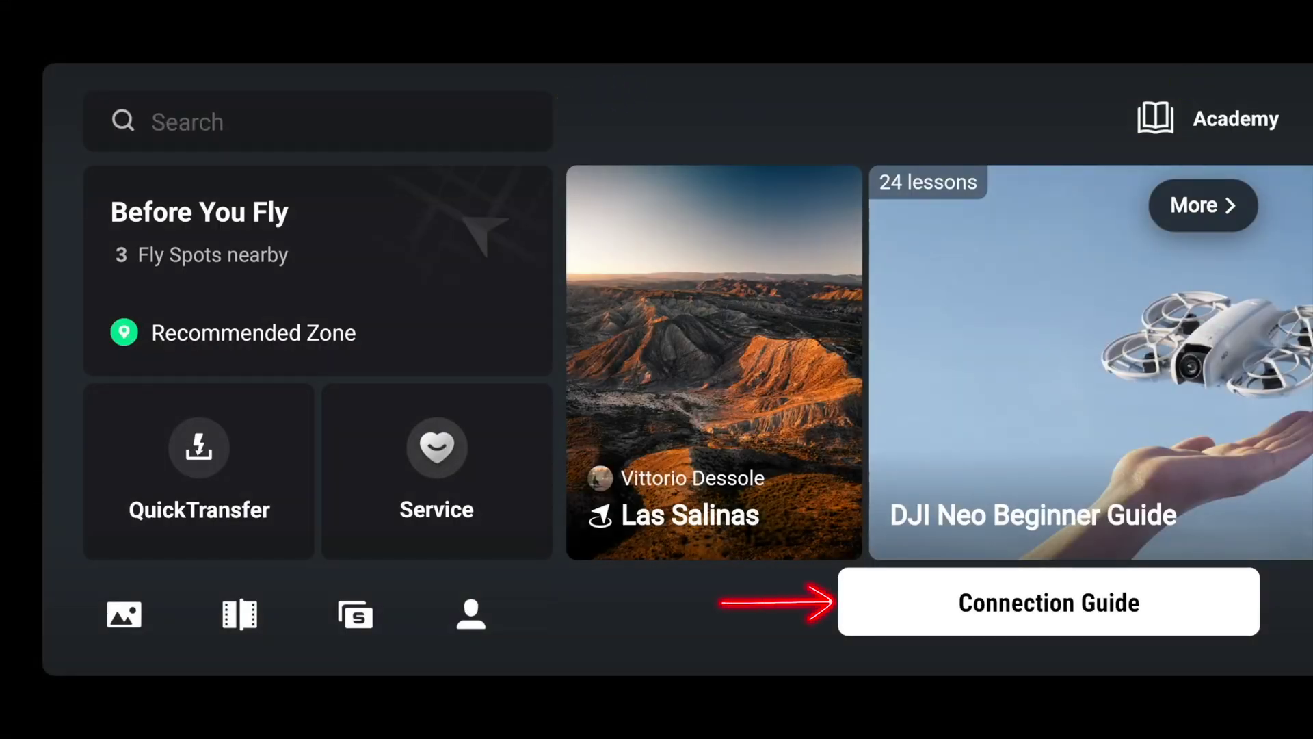
# - Open the Connection Guide and choose DJI Mini 4 Pro as the aircraft model
pyautogui.click(1049, 601)
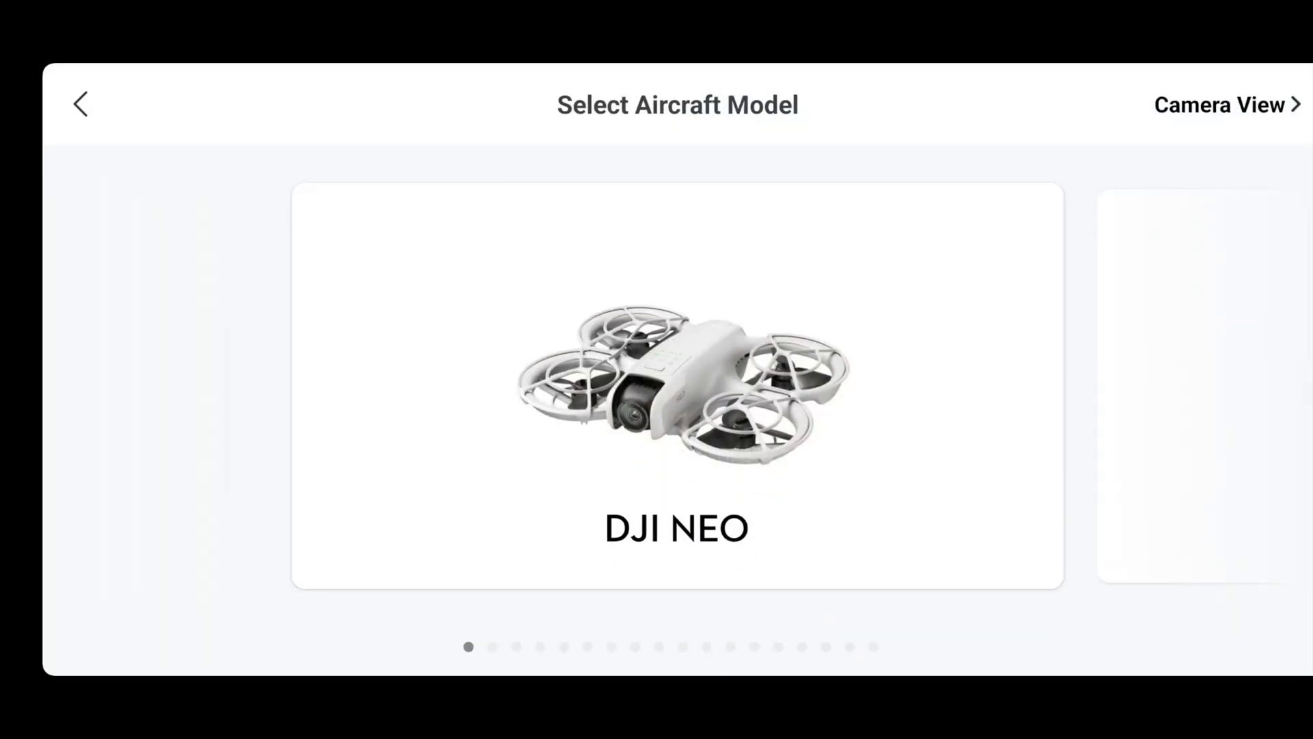
pyautogui.moveTo(889, 410); pyautogui.dragTo(479, 411)
pyautogui.moveTo(739, 560); pyautogui.dragTo(466, 560)
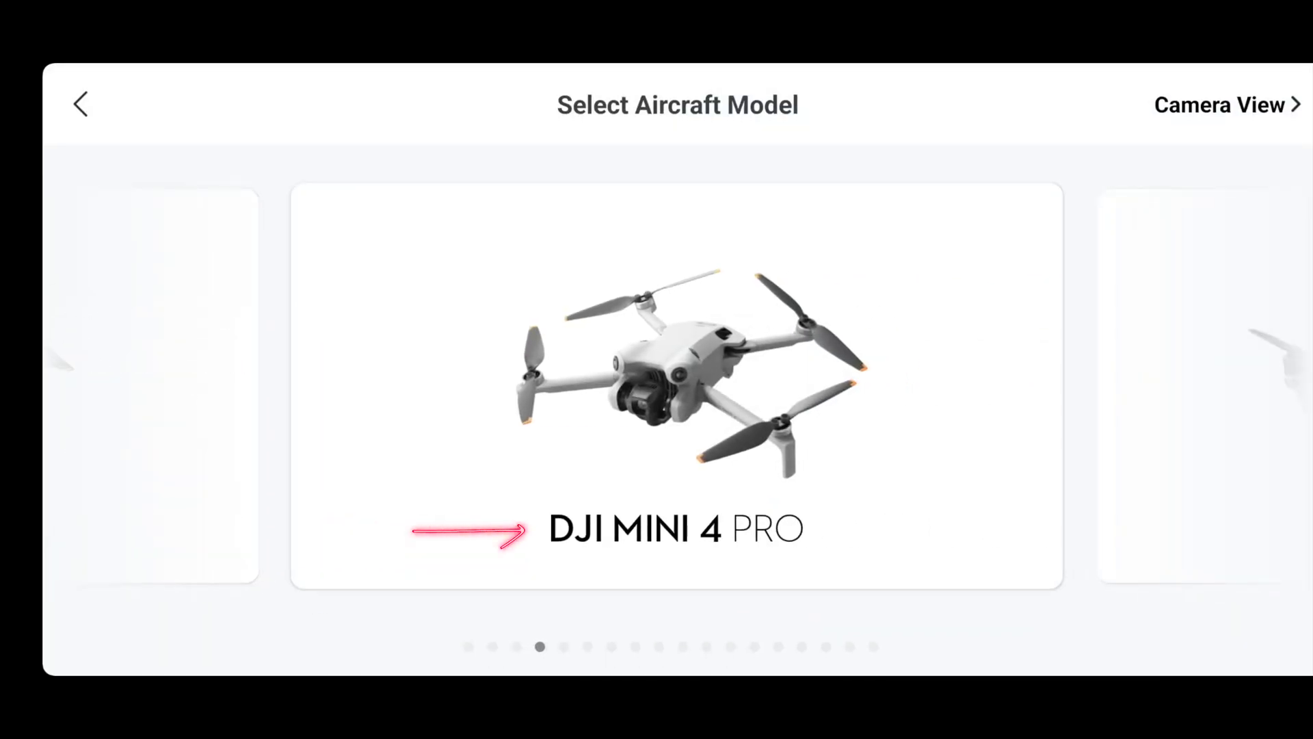
pyautogui.click(763, 444)
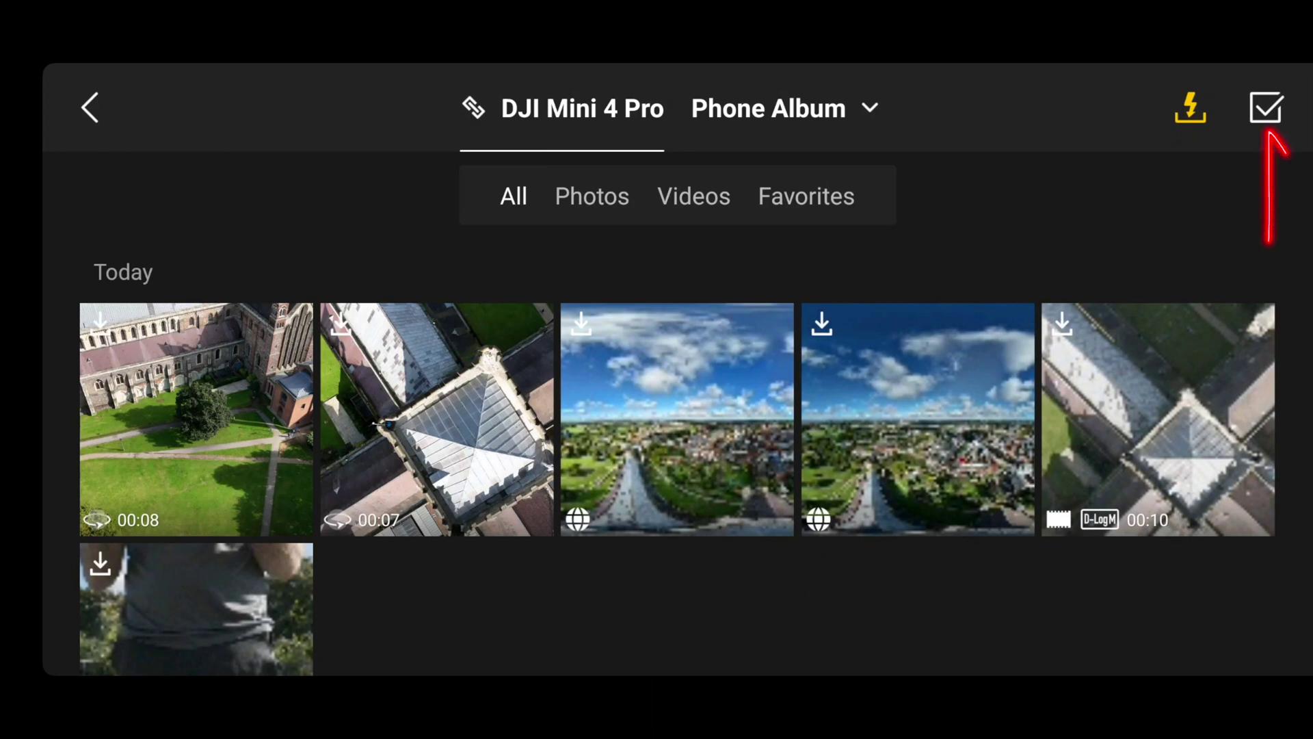
# - Select both sphere panoramas in the DJI Mini 4 Pro album and download them to the phone
pyautogui.click(1265, 107)
pyautogui.click(1014, 322)
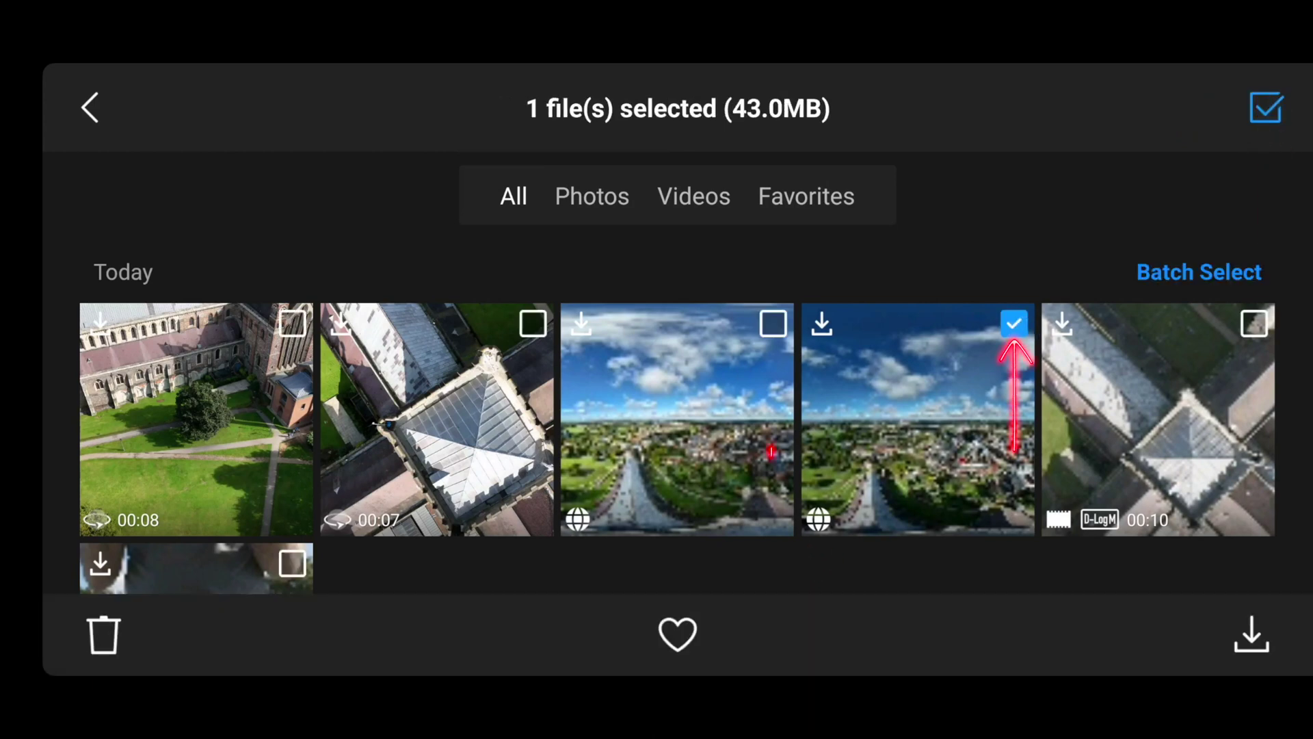
pyautogui.click(773, 323)
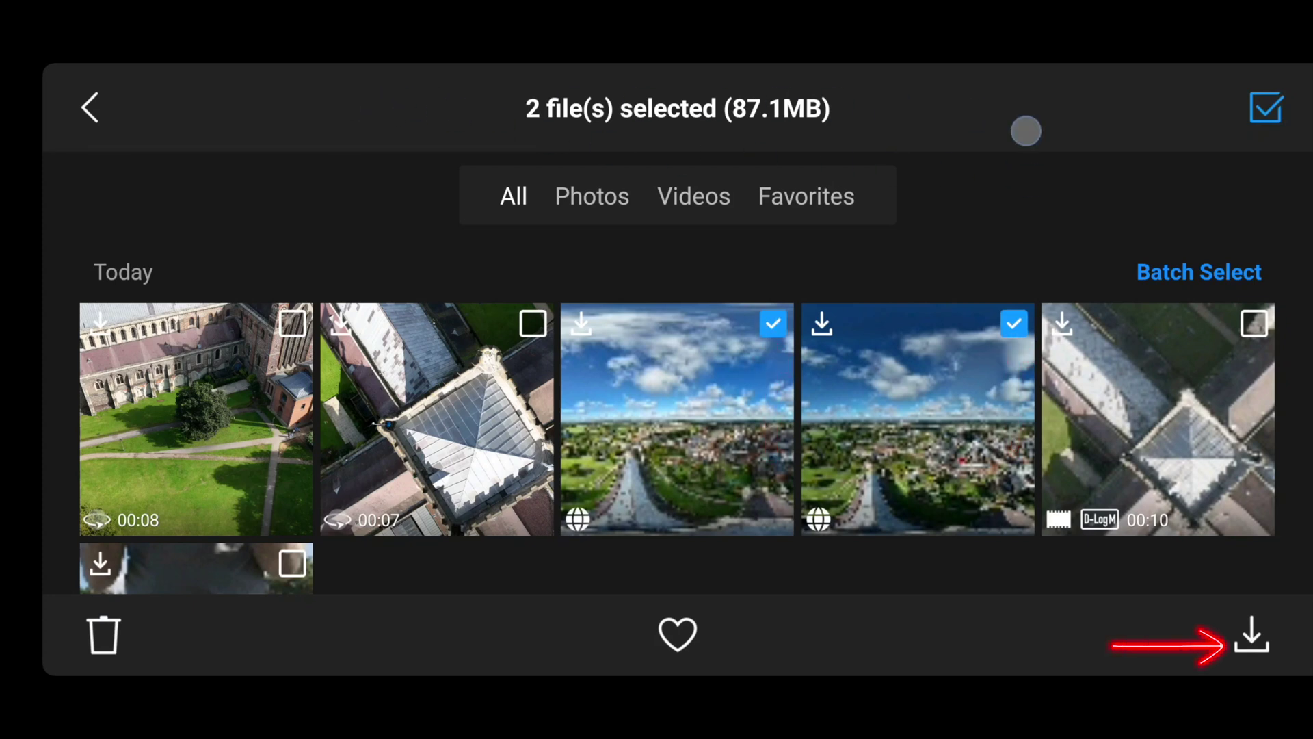
pyautogui.click(1251, 634)
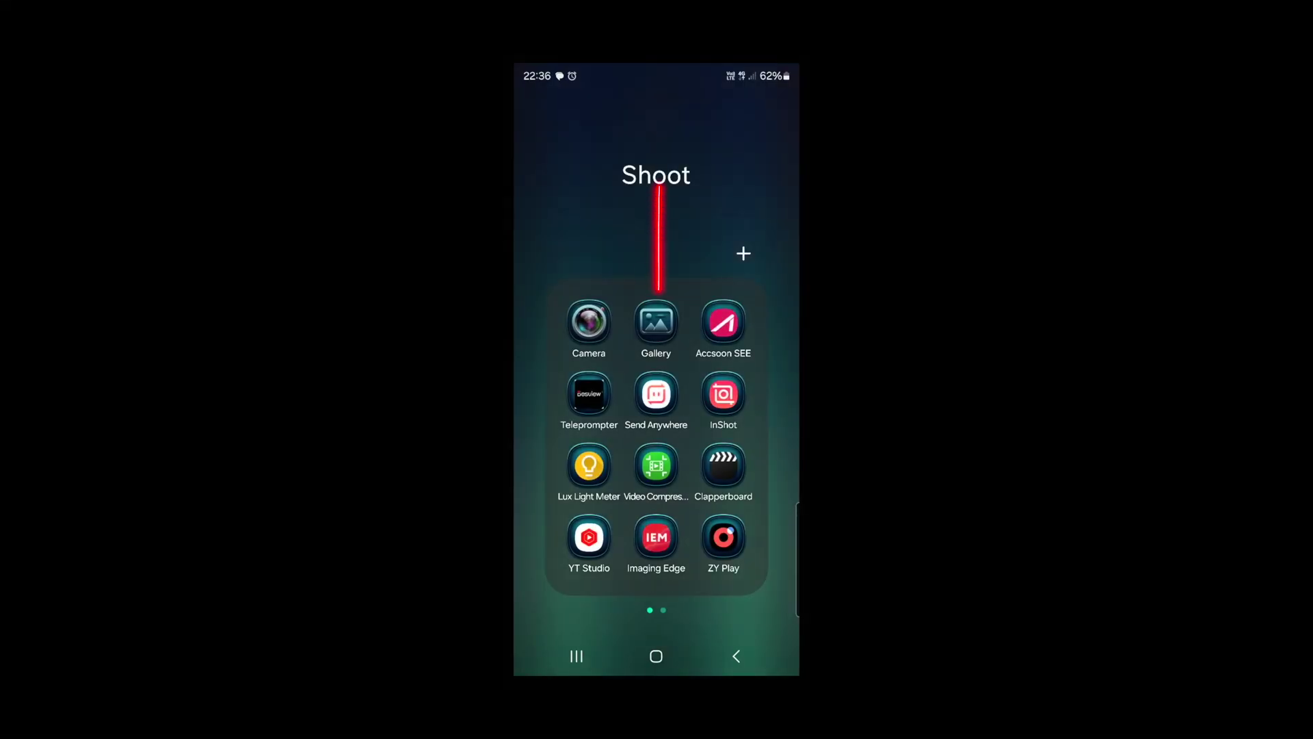
# - Switch to the phone's Gallery and open the first of today's panoramas as a 360° photo
pyautogui.click(656, 321)
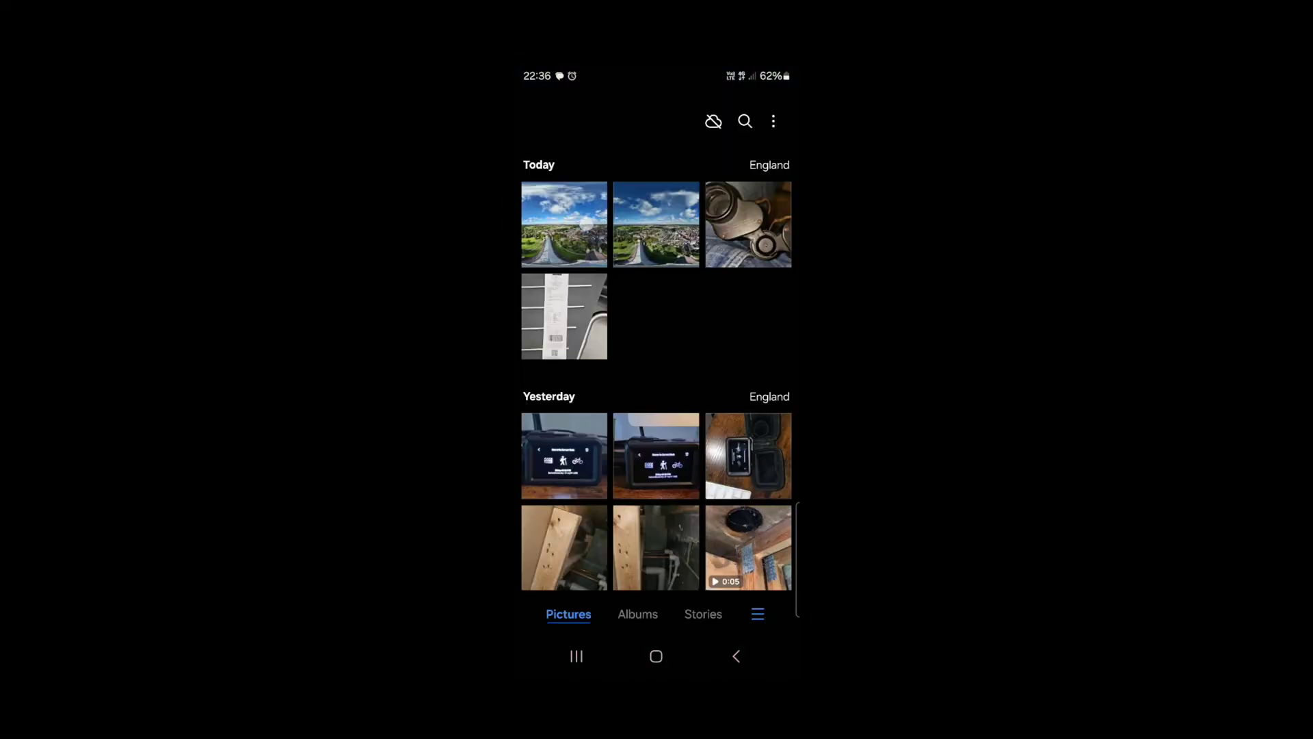
pyautogui.click(565, 223)
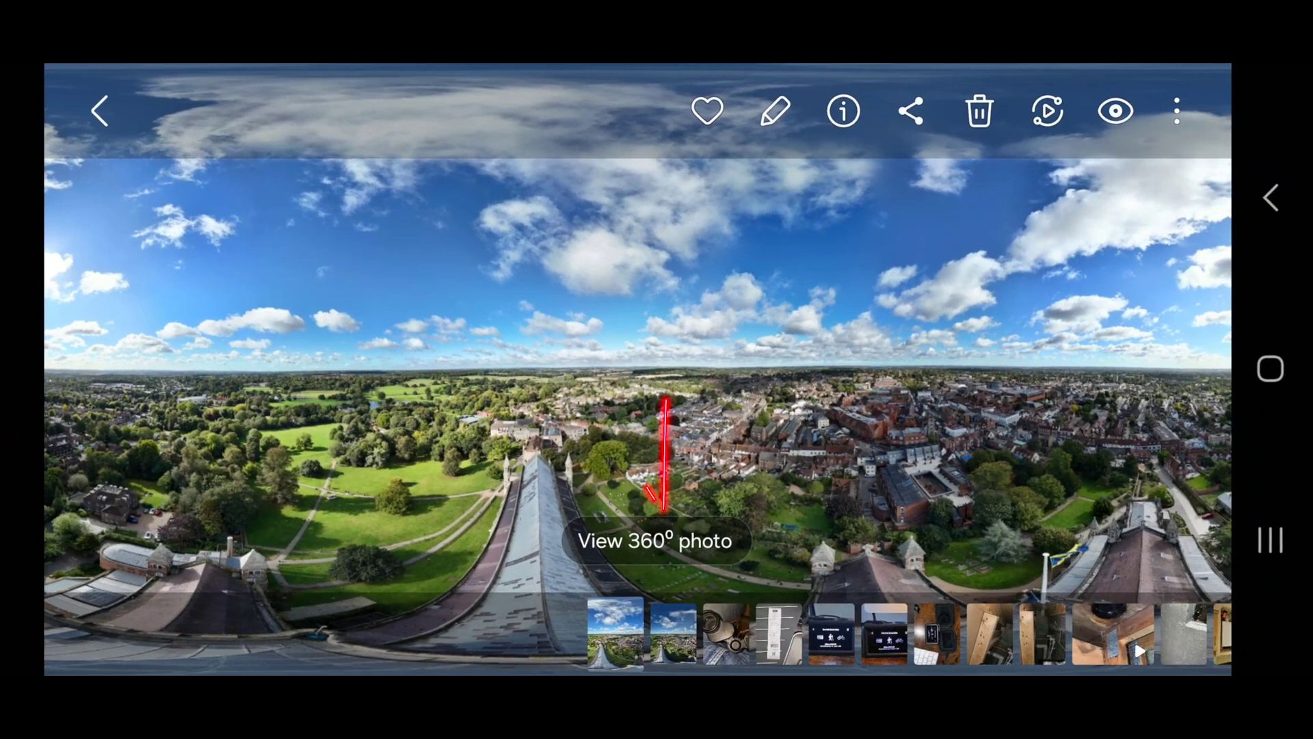
pyautogui.click(655, 540)
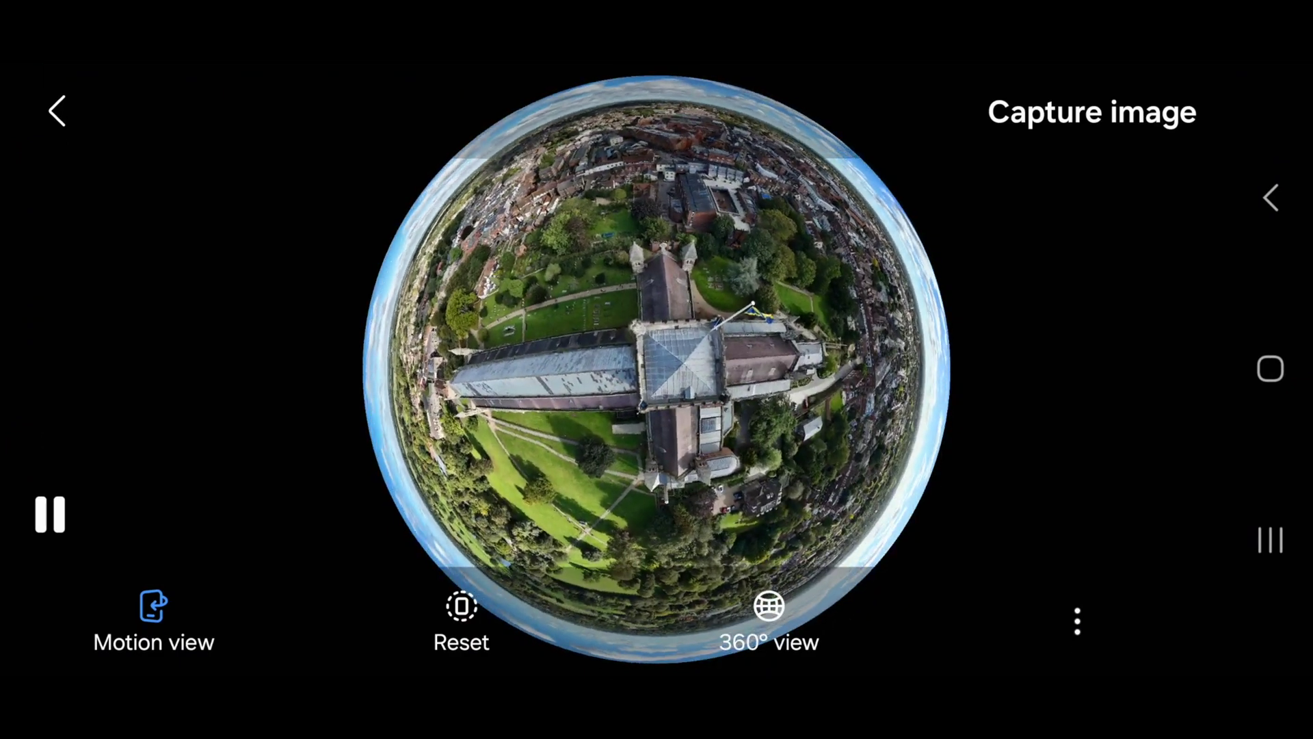
# - Change the opened panorama's projection from 360° view to Round and on to Stretched
pyautogui.click(769, 615)
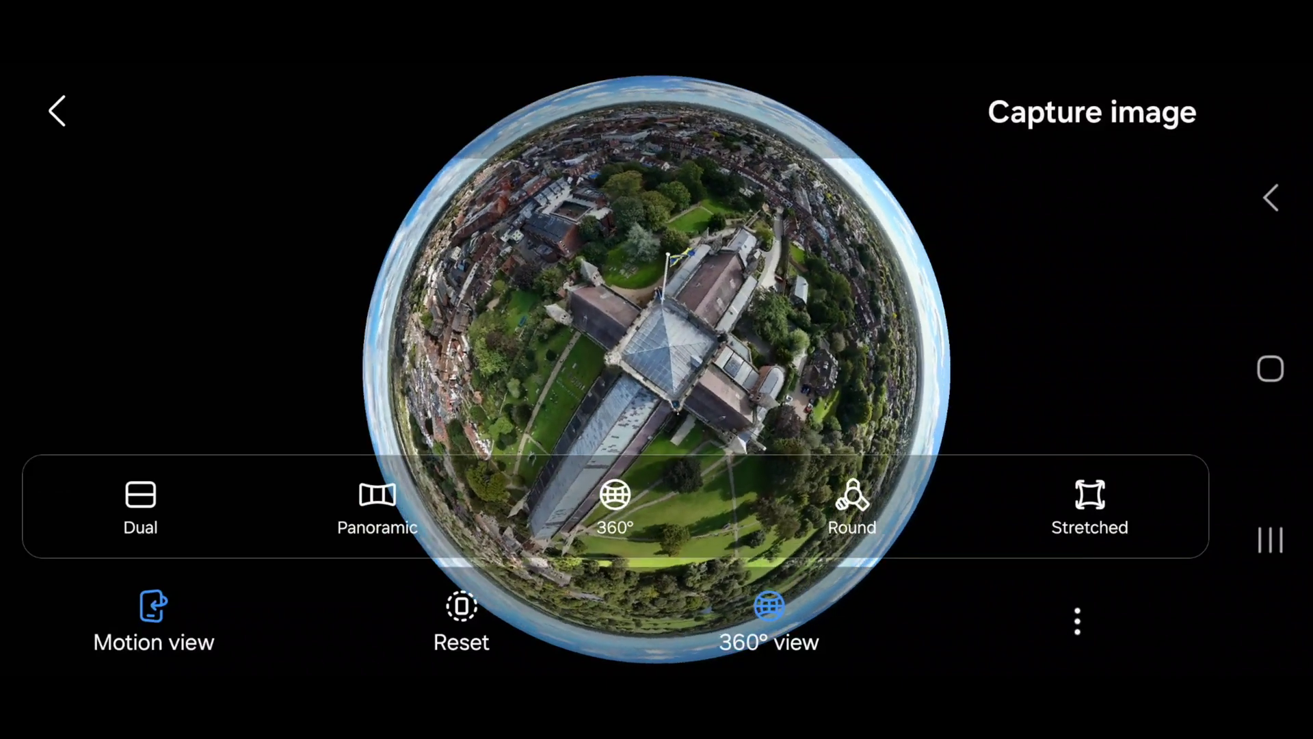
pyautogui.click(852, 506)
pyautogui.click(1089, 506)
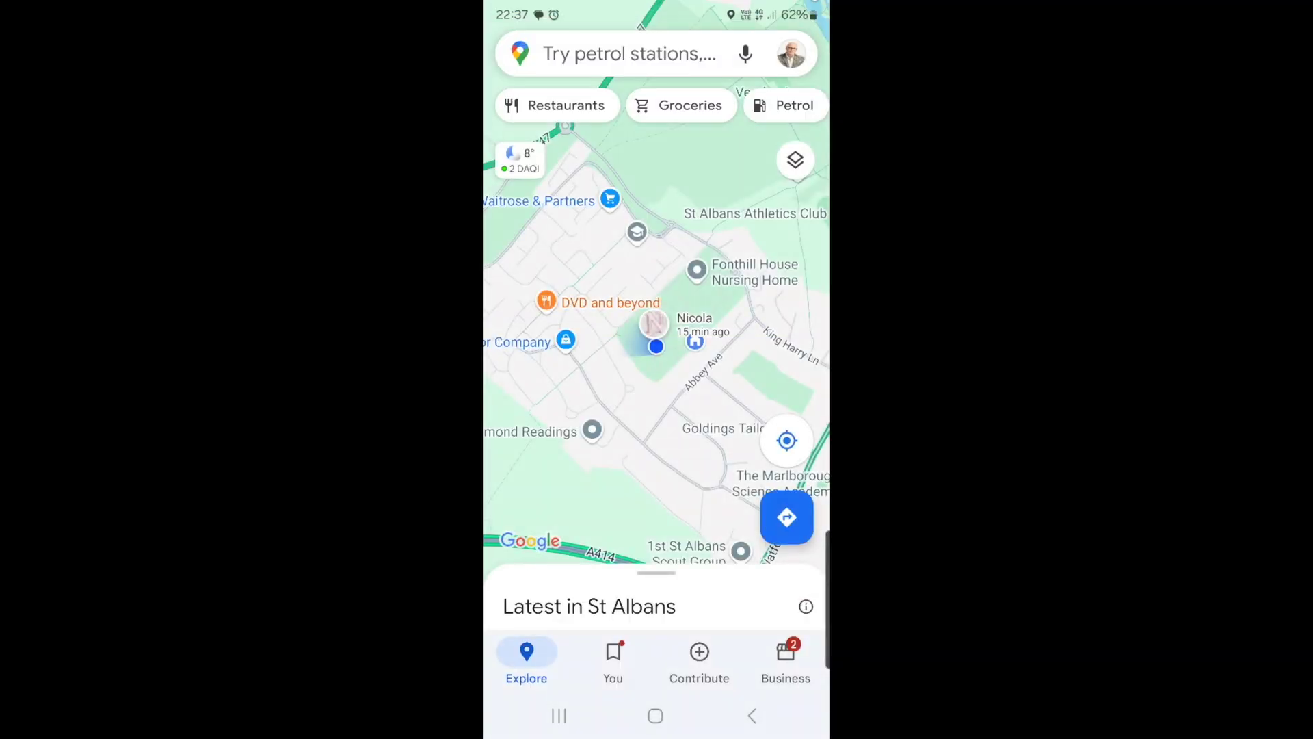
# - In Google Maps, start a new photo contribution and select the first sphere panorama listed under today
pyautogui.click(699, 658)
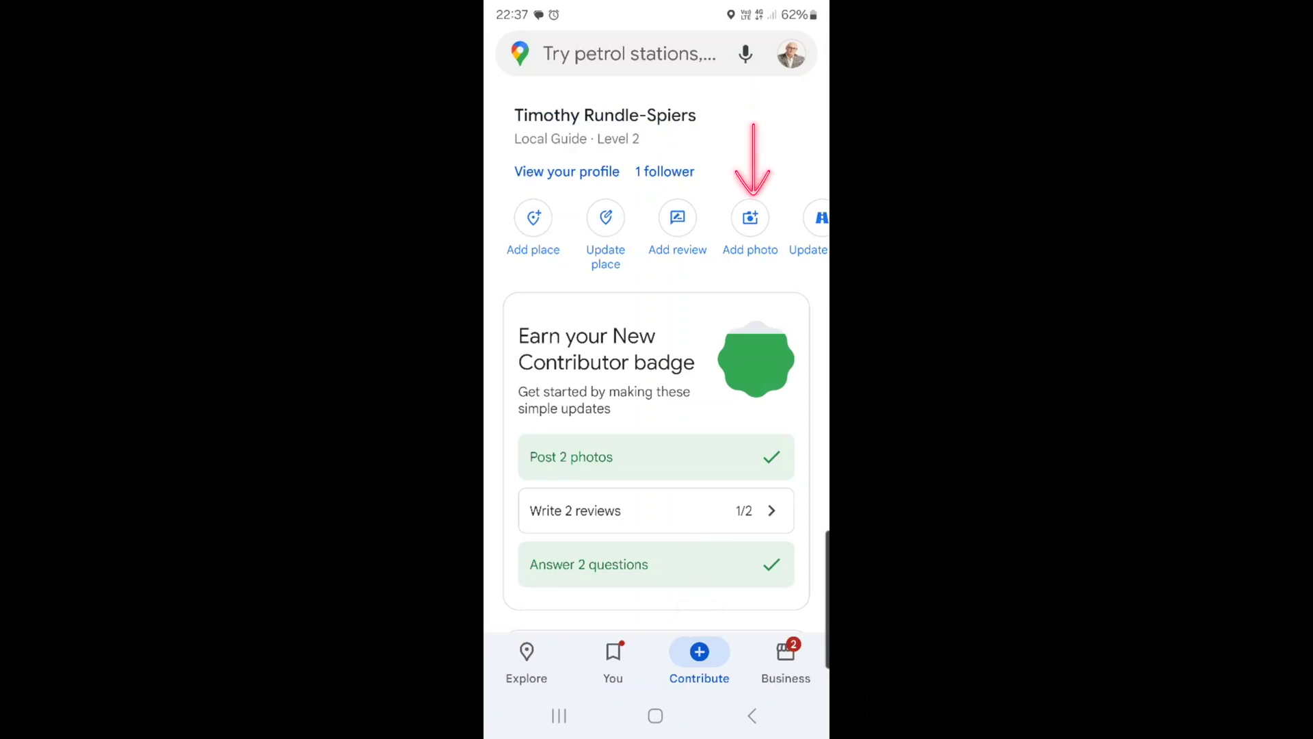
pyautogui.click(750, 218)
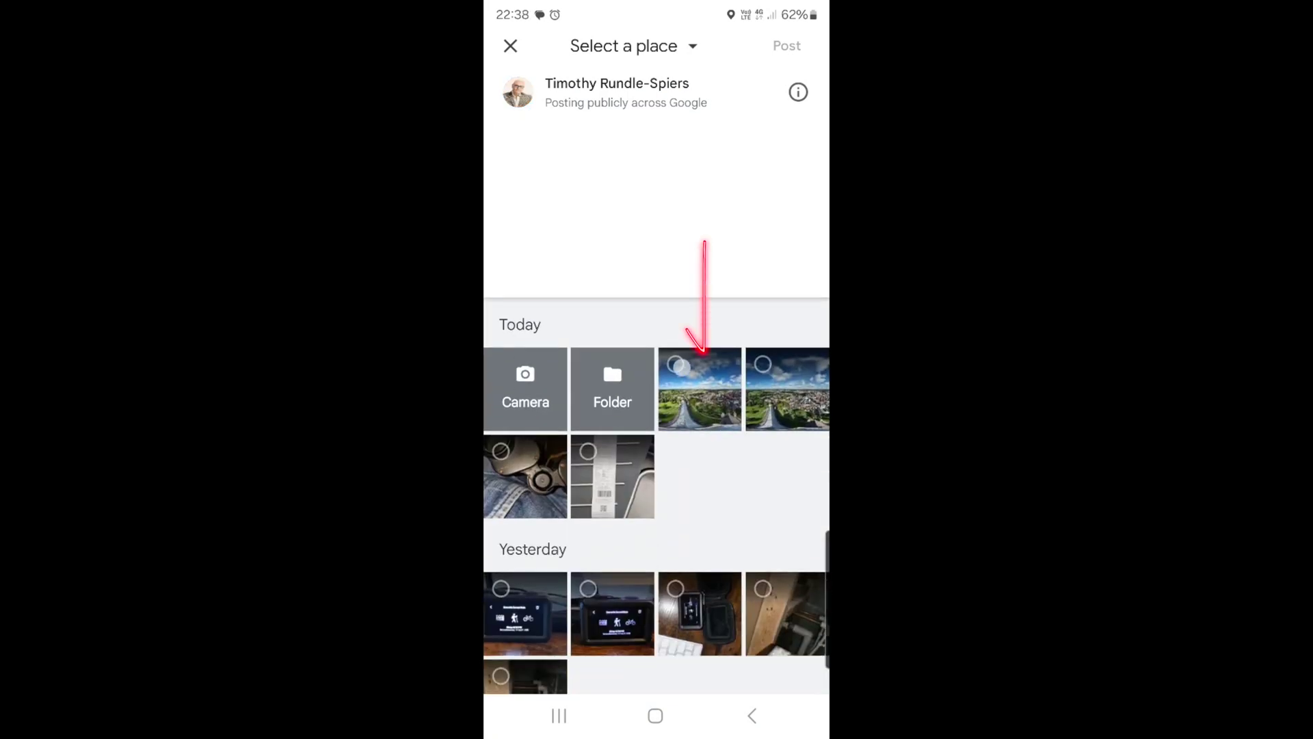
pyautogui.click(679, 367)
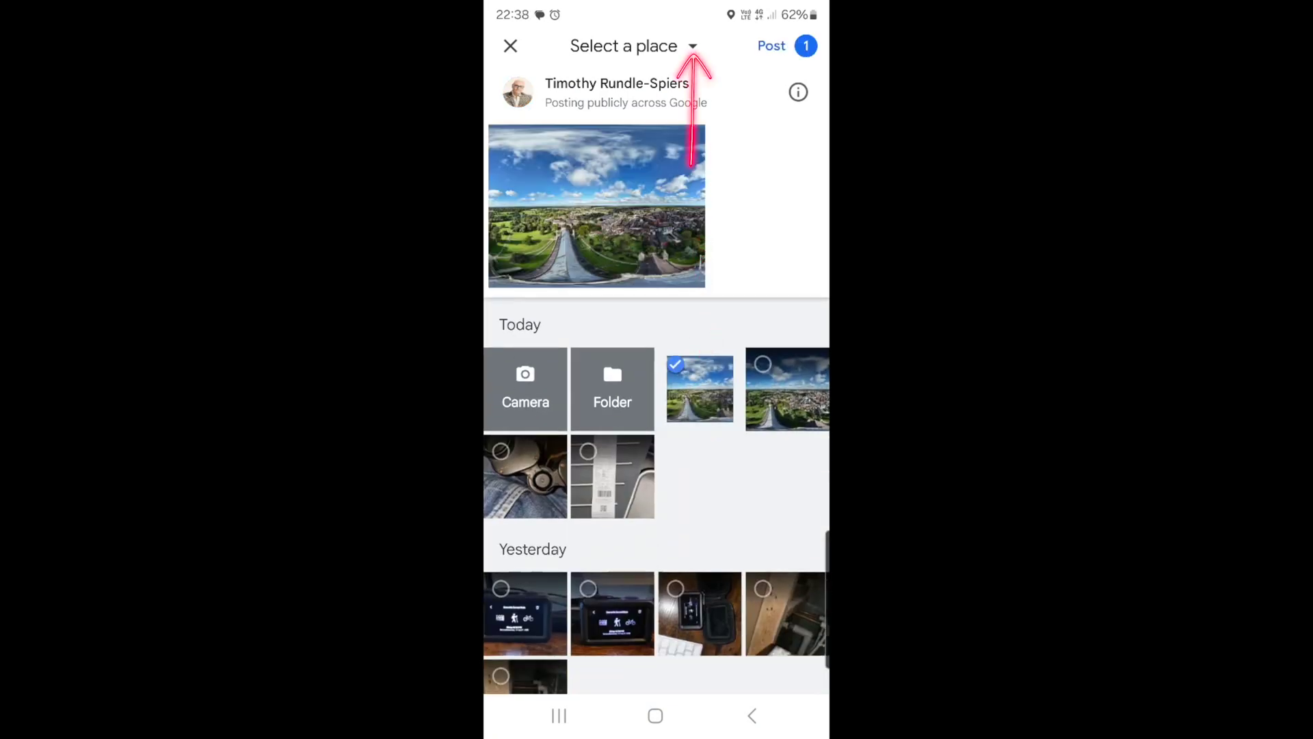
# - Set the photo's place to St Albans Cathedral and post it
pyautogui.click(692, 46)
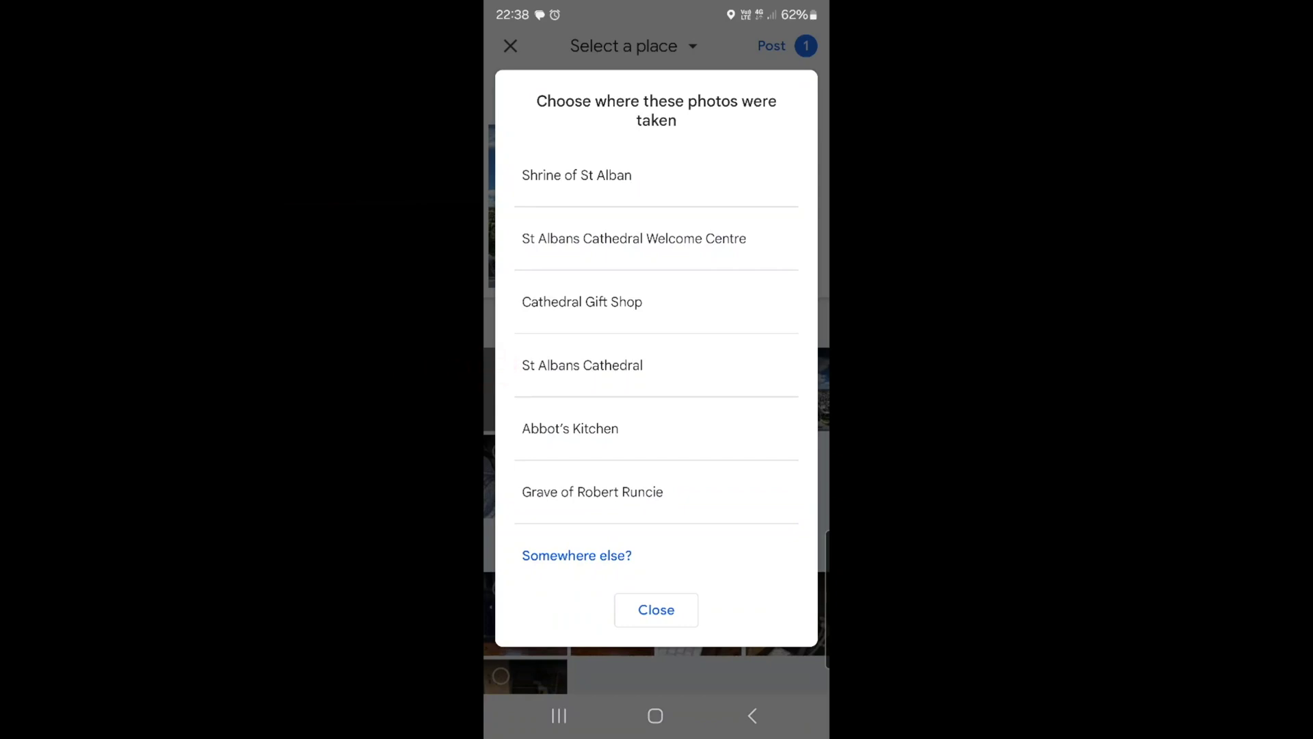
pyautogui.click(582, 365)
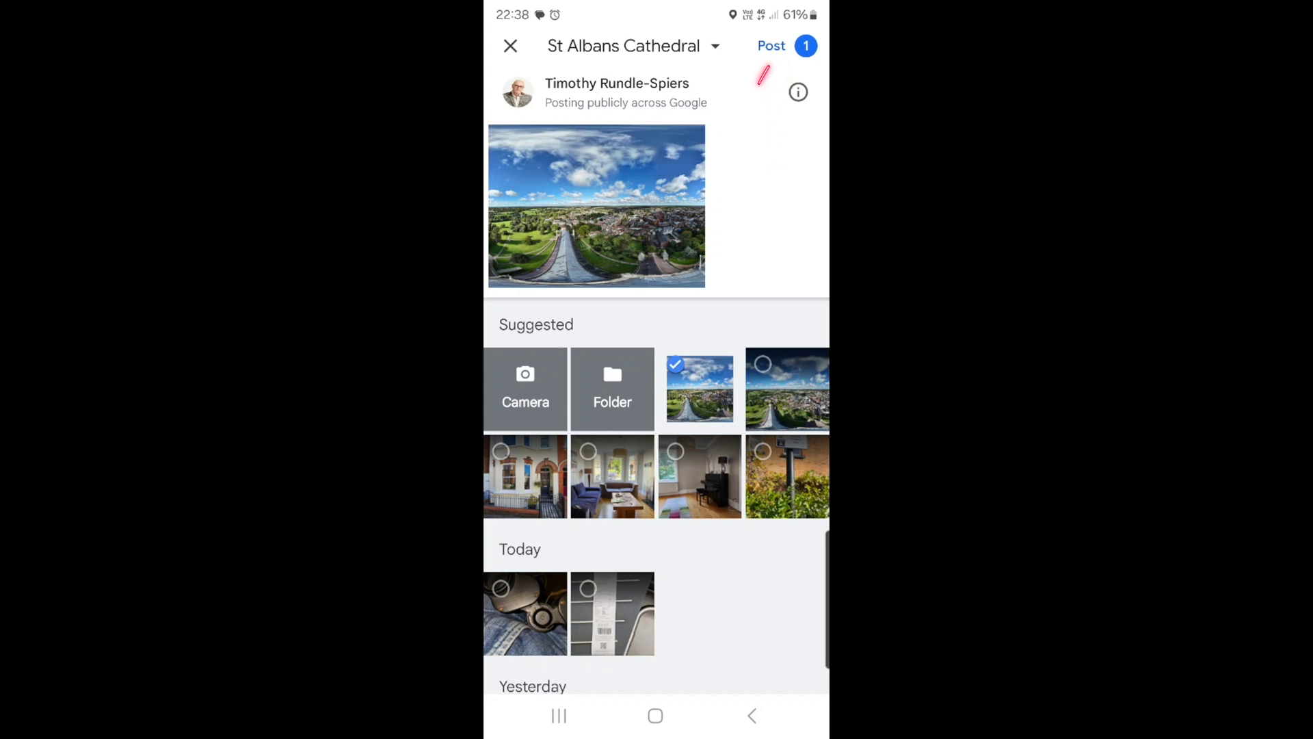
pyautogui.click(771, 46)
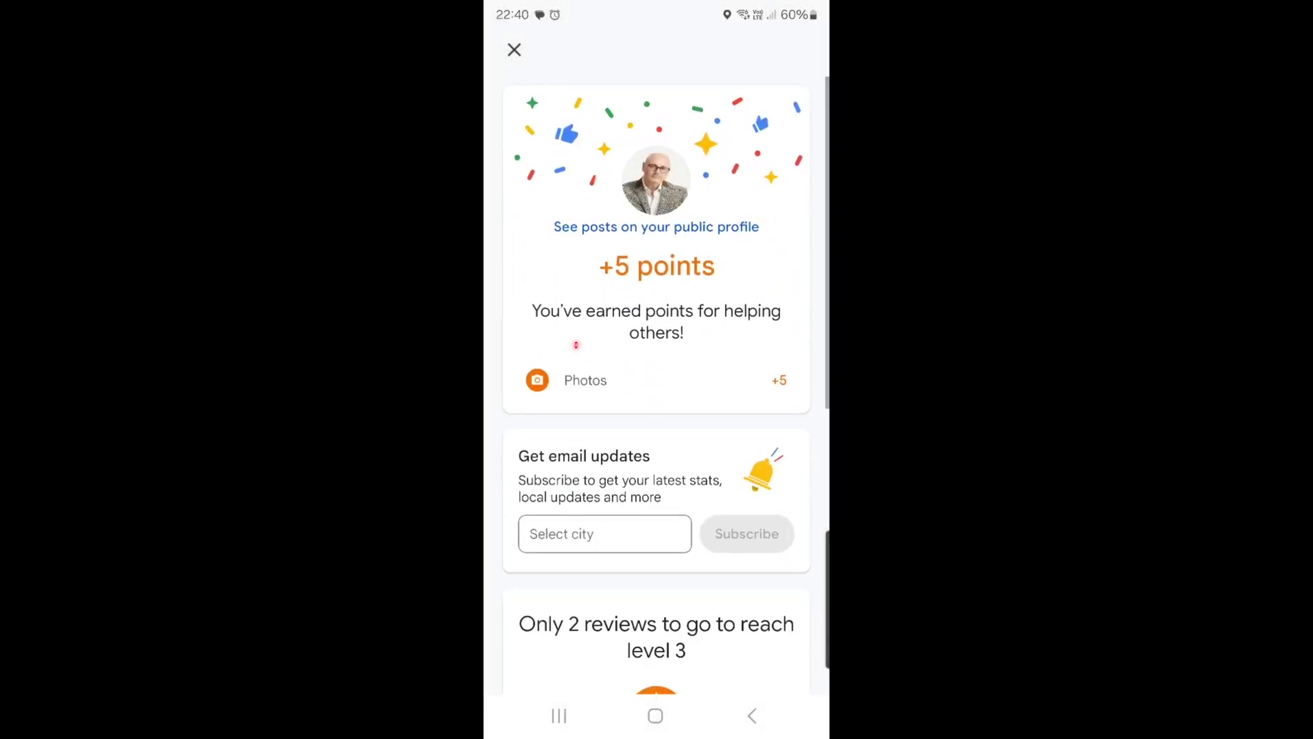
# - Open the public profile's St Albans Cathedral photo and view the posted panorama
pyautogui.click(616, 226)
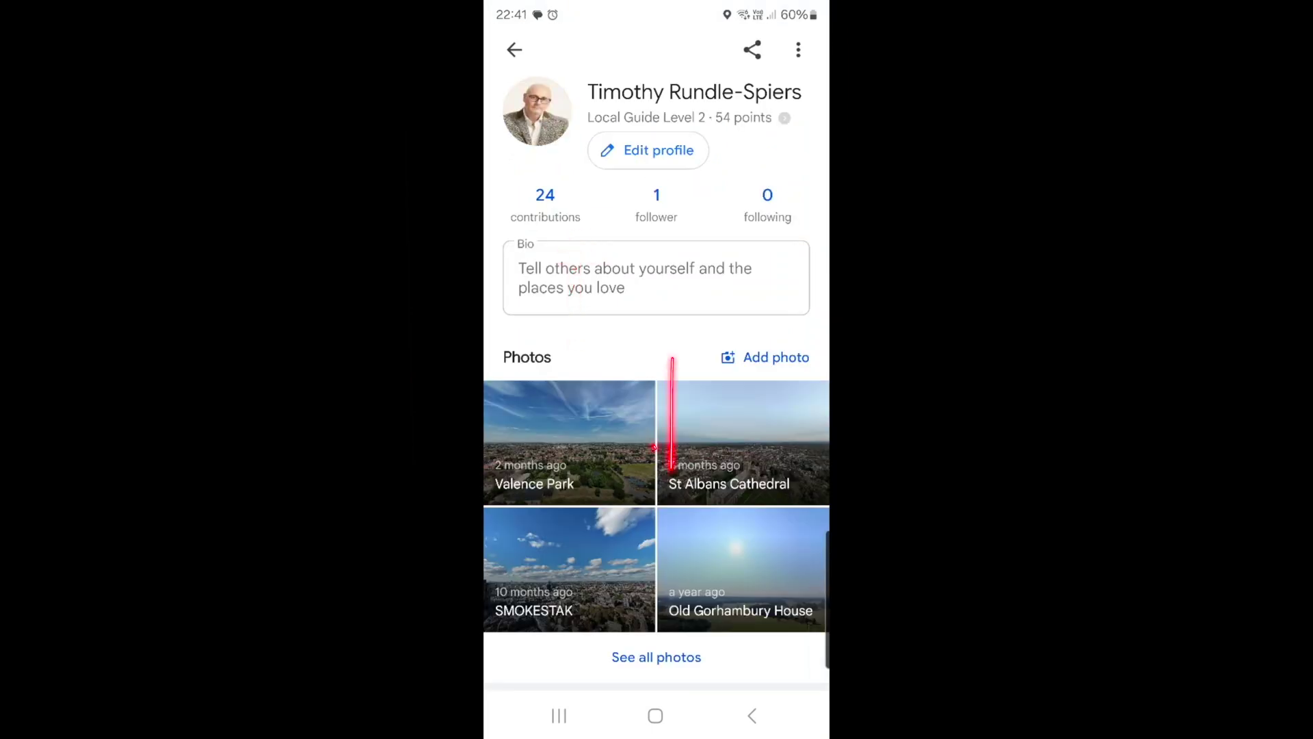
pyautogui.click(743, 442)
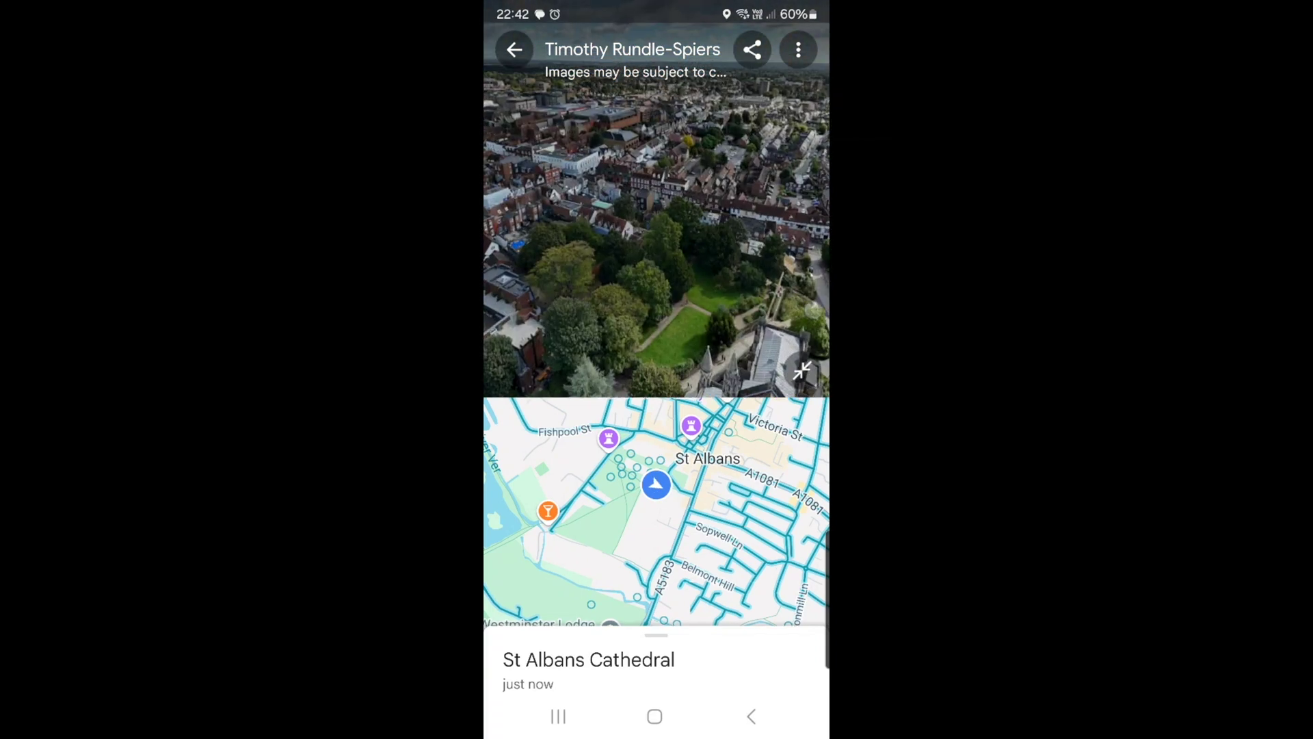
pyautogui.click(801, 308)
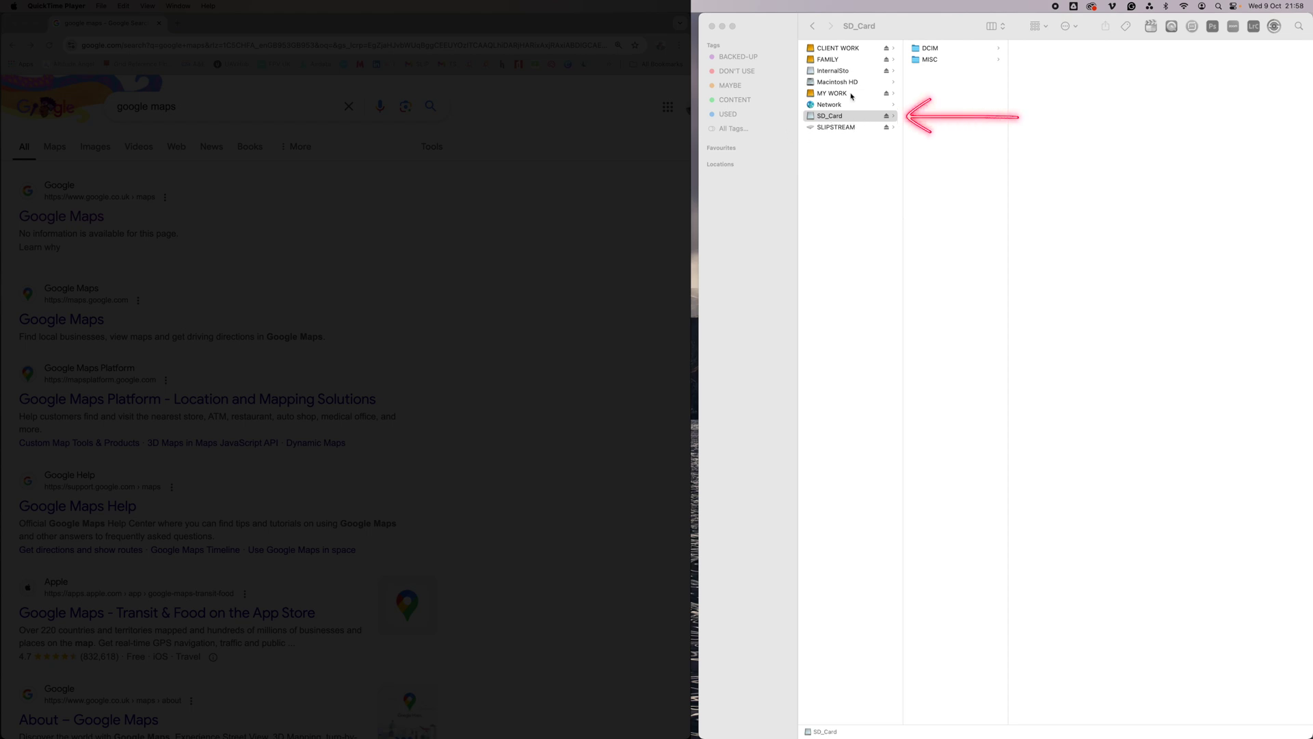
# - In Finder, browse SD_Card to DCIM > PANORAMA > 001_0331 and select PANO_0001.JPG
pyautogui.click(830, 119)
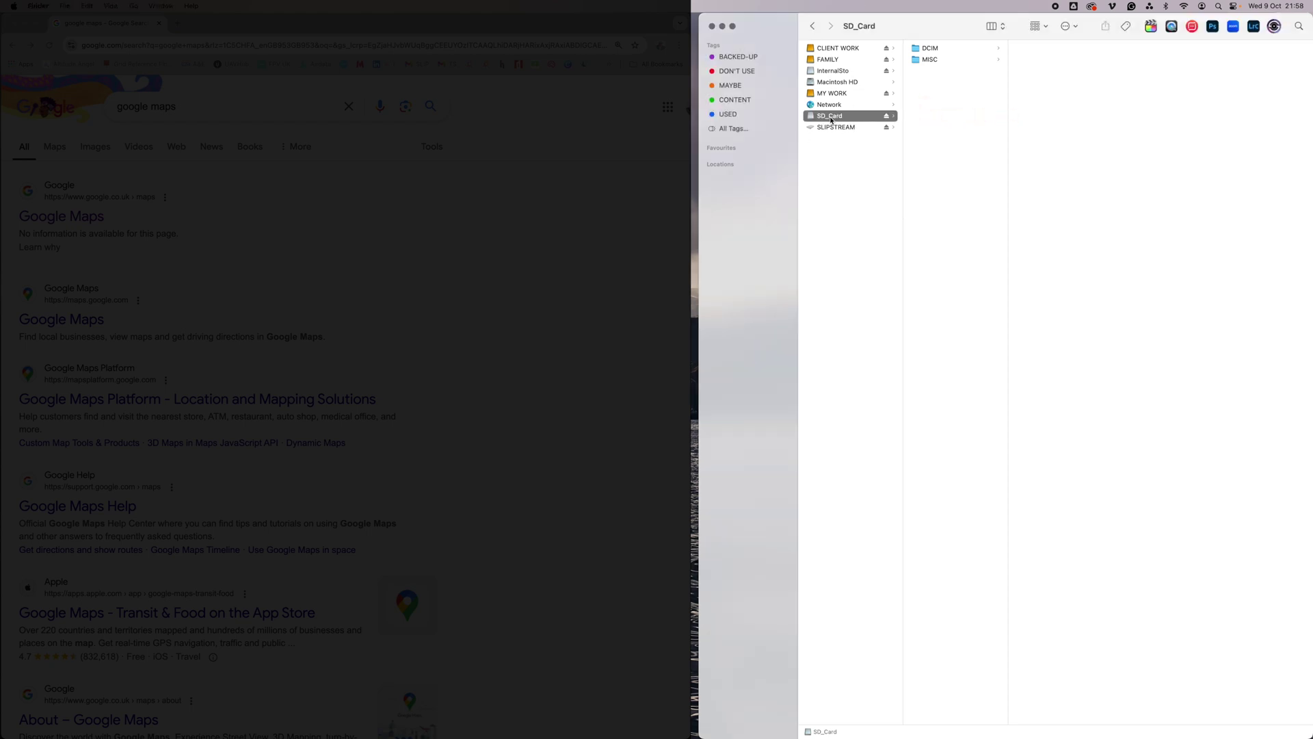
pyautogui.click(925, 51)
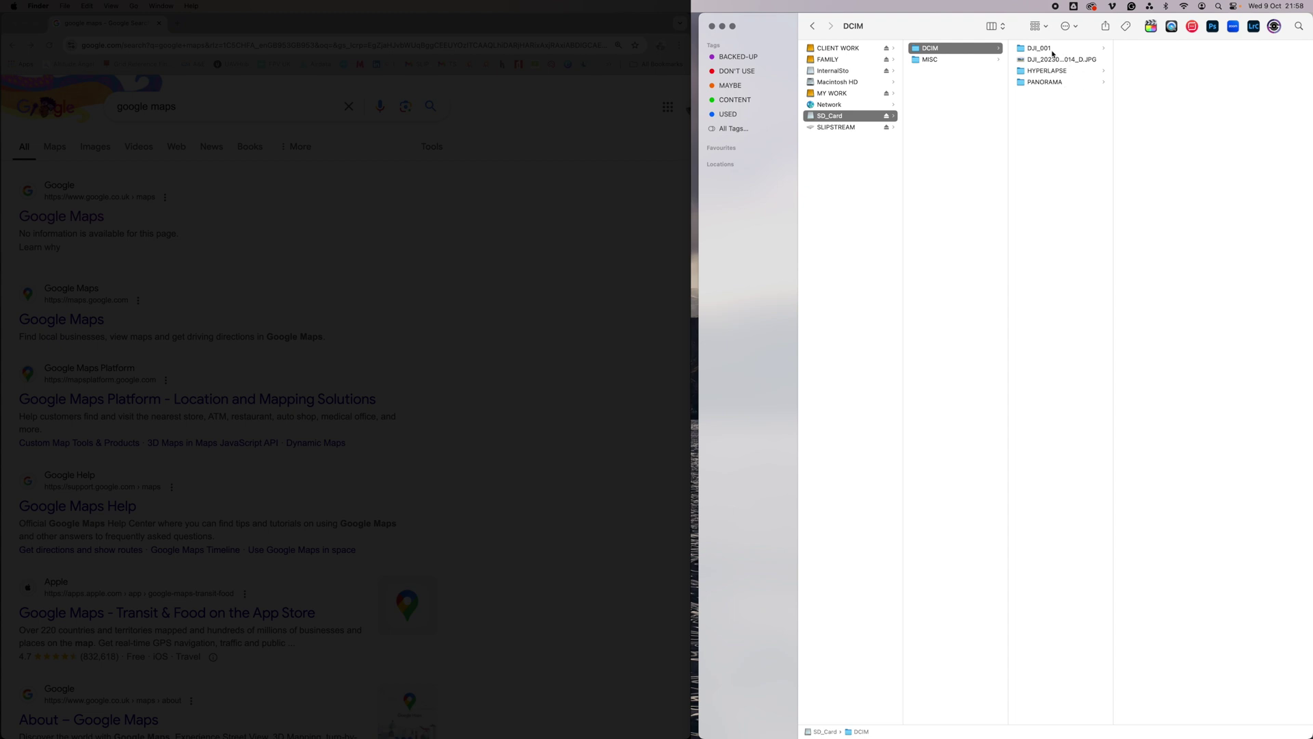
pyautogui.click(1035, 83)
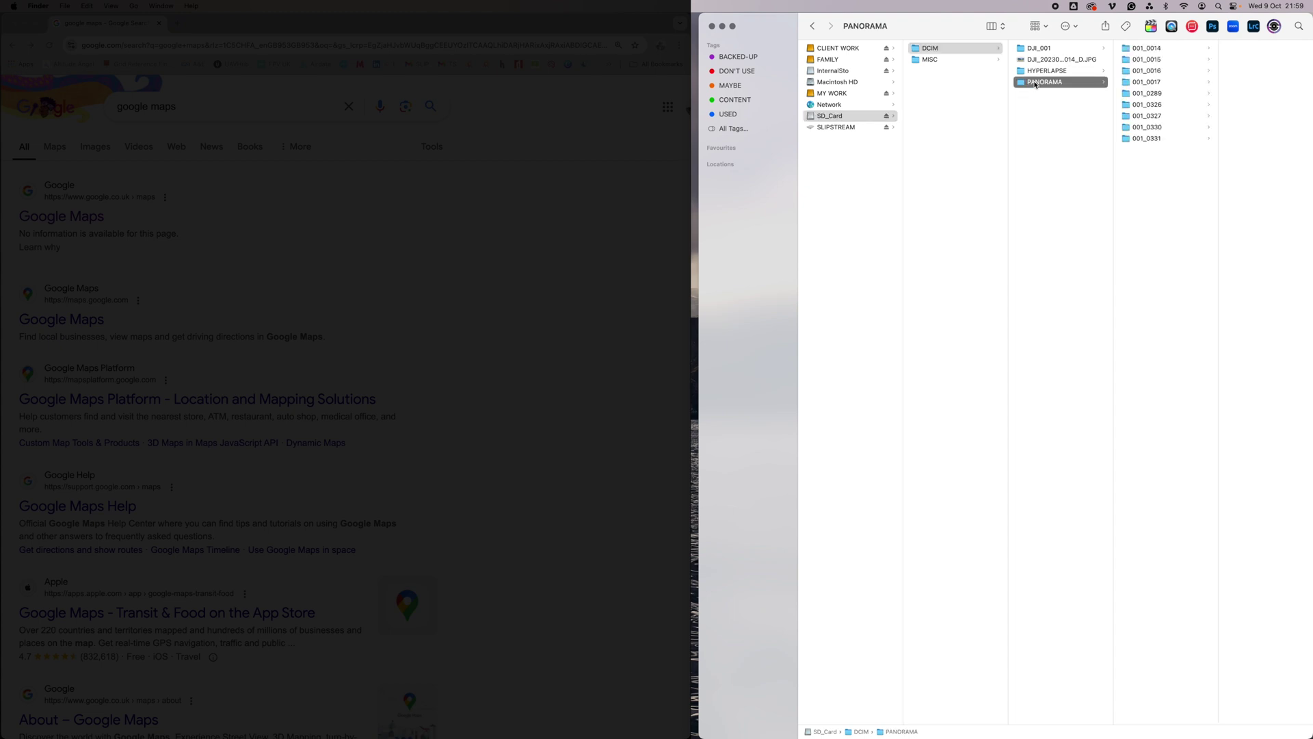
pyautogui.click(1148, 140)
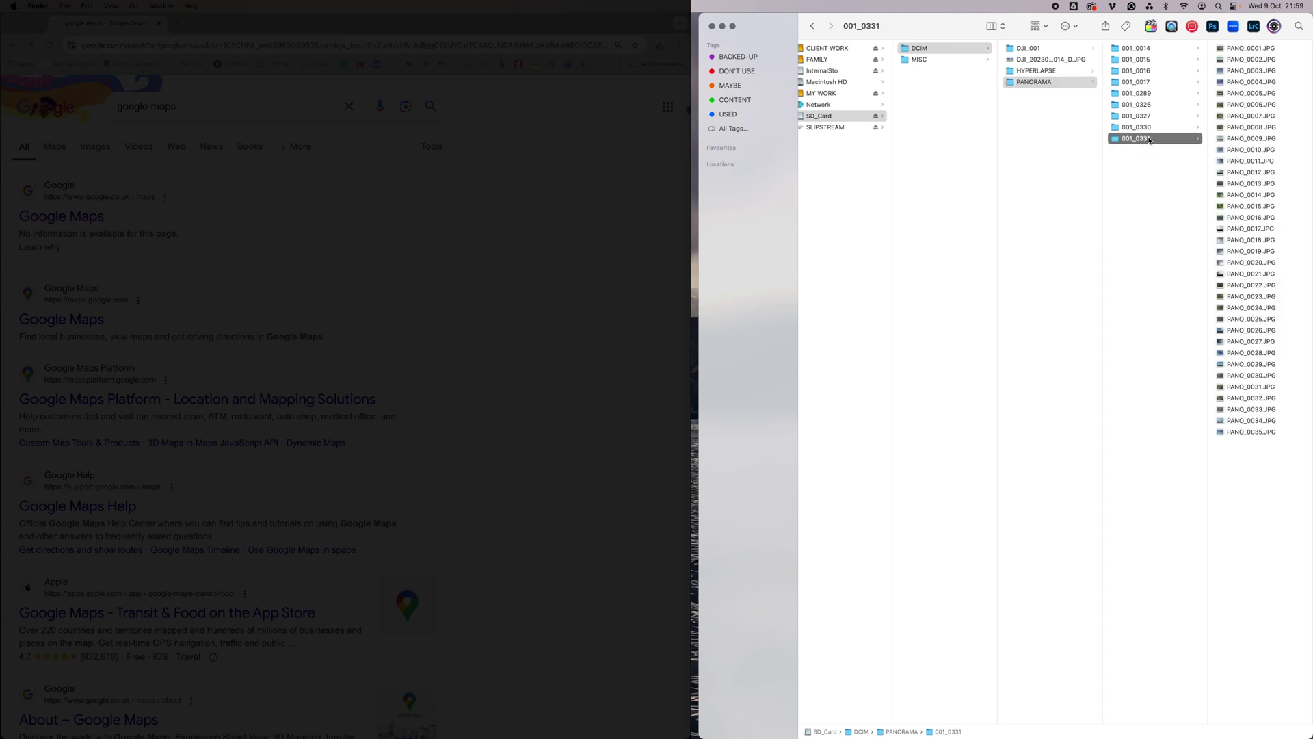
pyautogui.click(1225, 49)
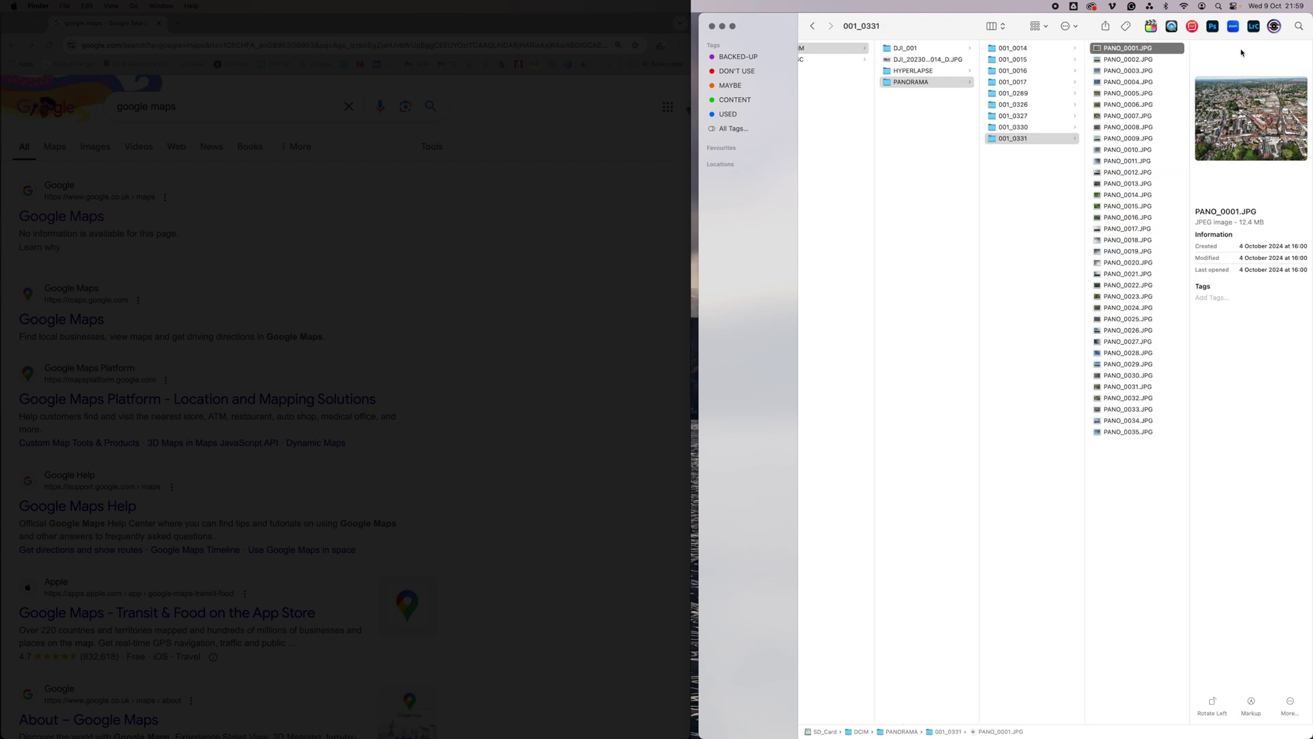
# - Preview the individual panorama frames from PANO_0001.JPG through PANO_0006.JPG, and close the preview
pyautogui.press('space')
pyautogui.press('Down')
pyautogui.press('Down')
pyautogui.press('Down')
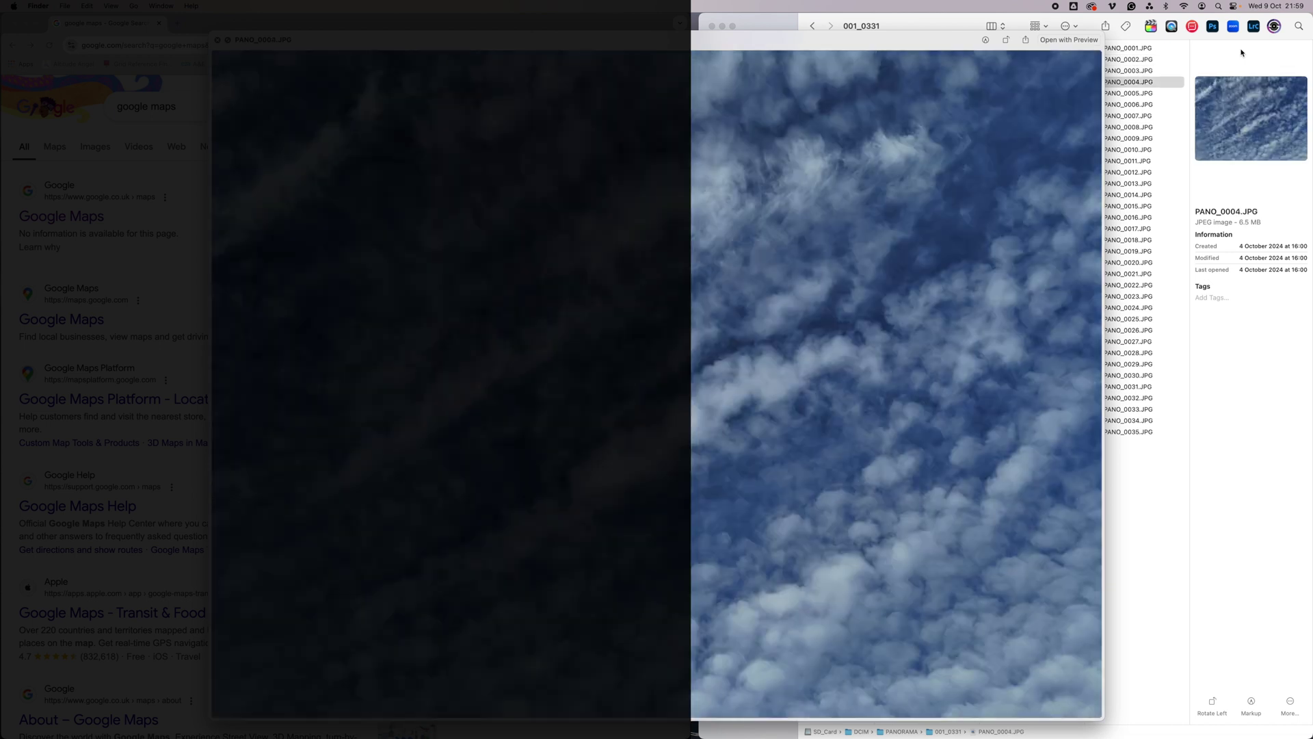
pyautogui.press('Down')
pyautogui.press('Down')
pyautogui.press('space')
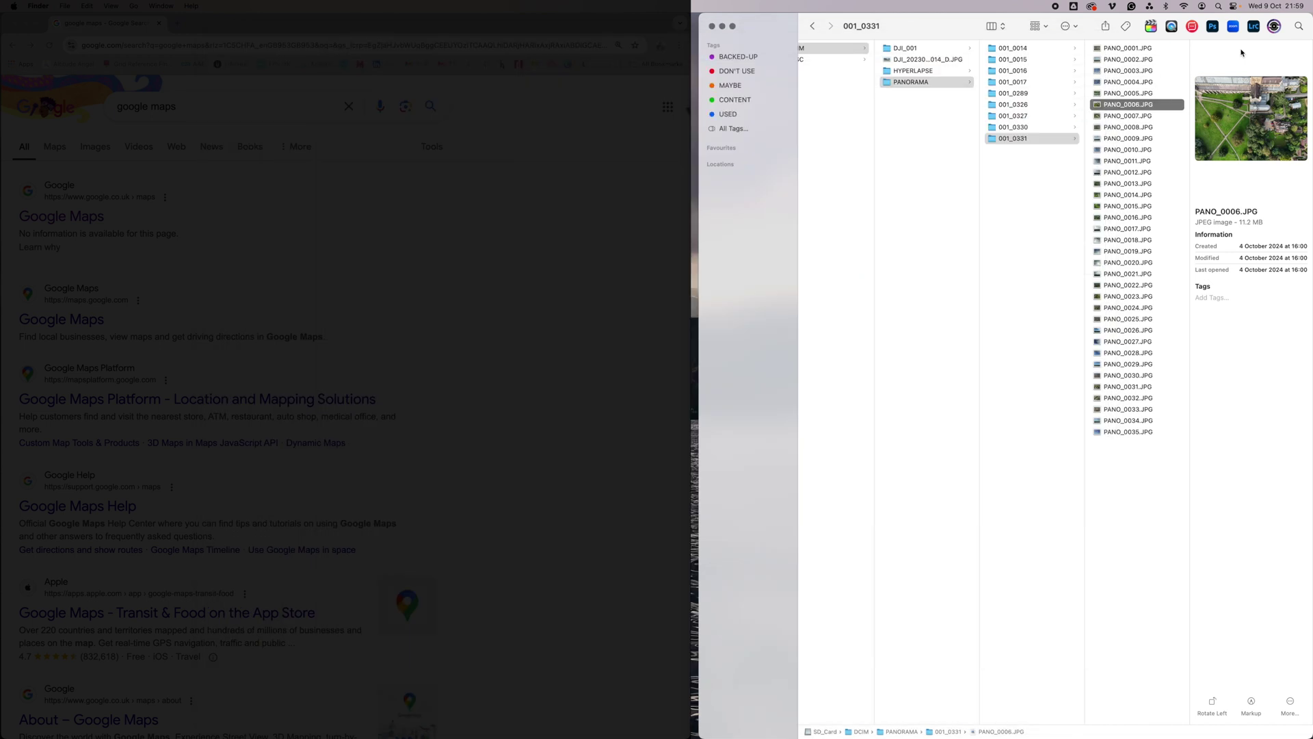
# - Open the DJI_001 folder in DCIM, display it as a list, and reverse the sort order by kind
pyautogui.moveTo(900, 166); pyautogui.dragTo(906, 49)
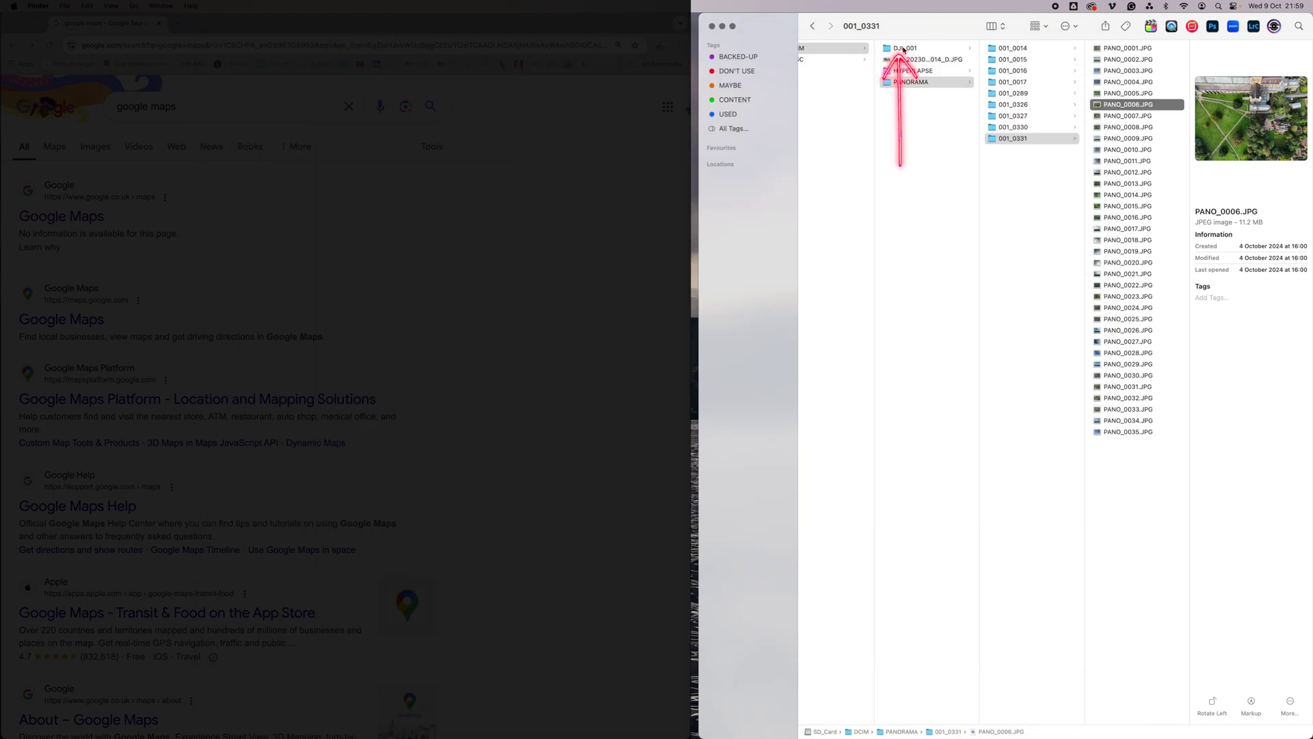
pyautogui.click(903, 49)
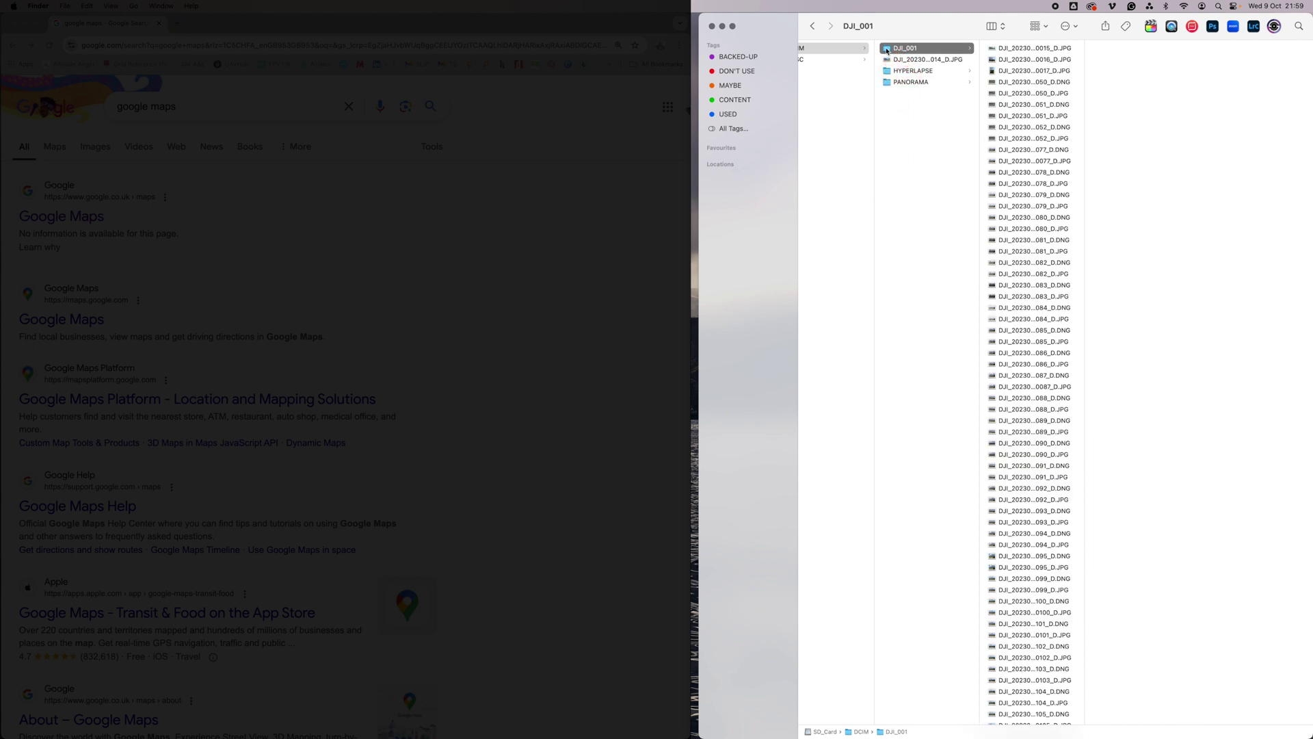
pyautogui.press('super+2')
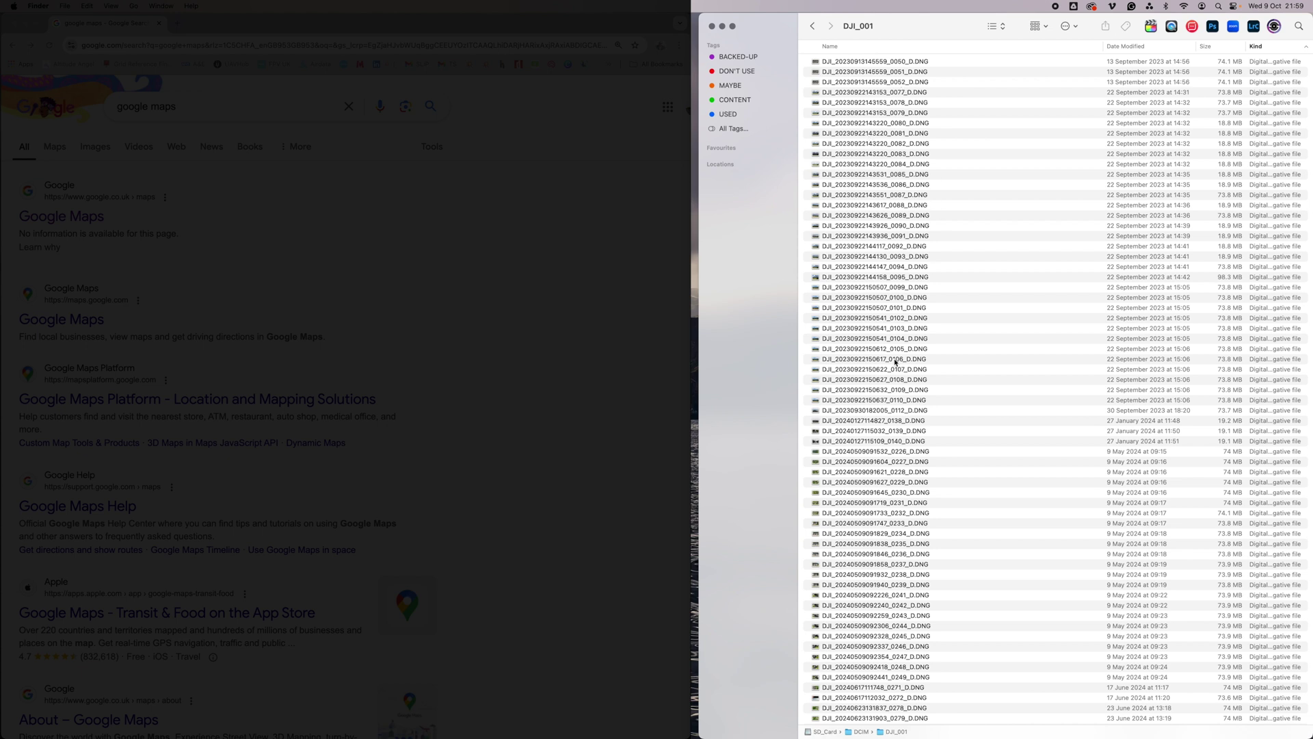
pyautogui.scroll(-15, 895, 362)
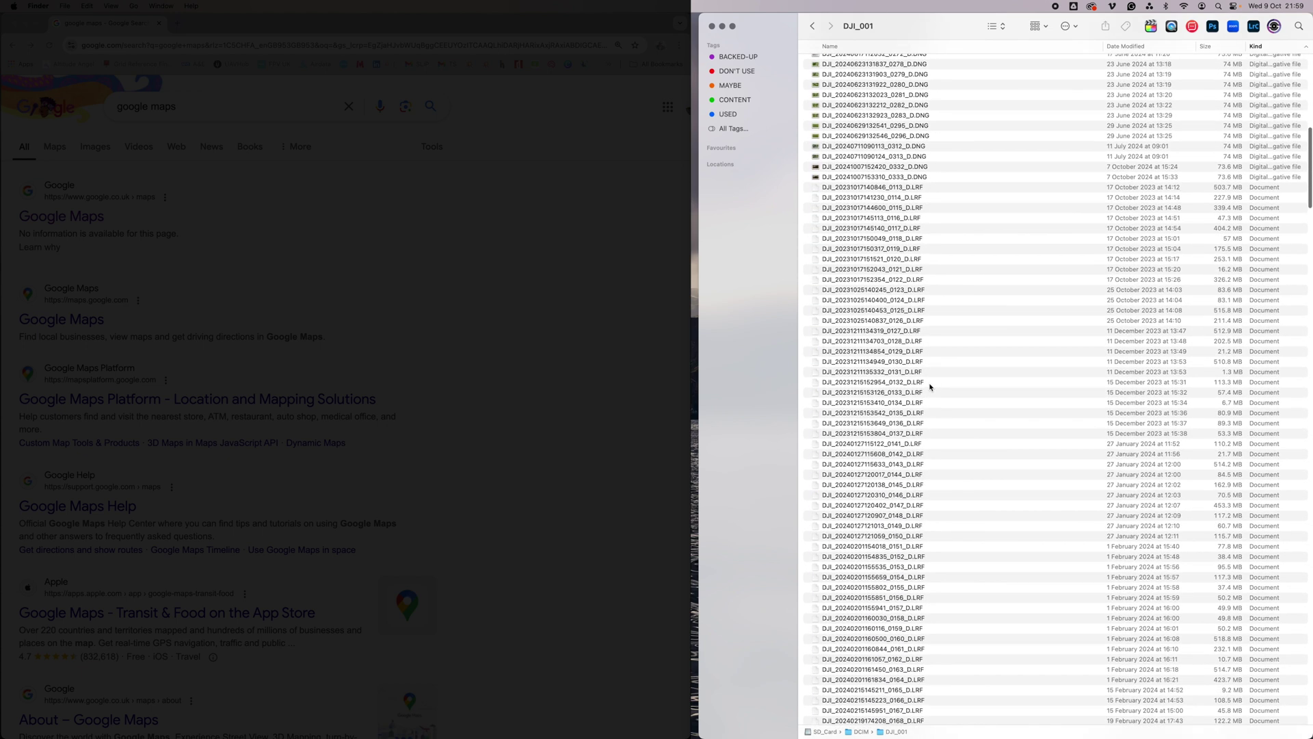
pyautogui.scroll(-20, 890, 355)
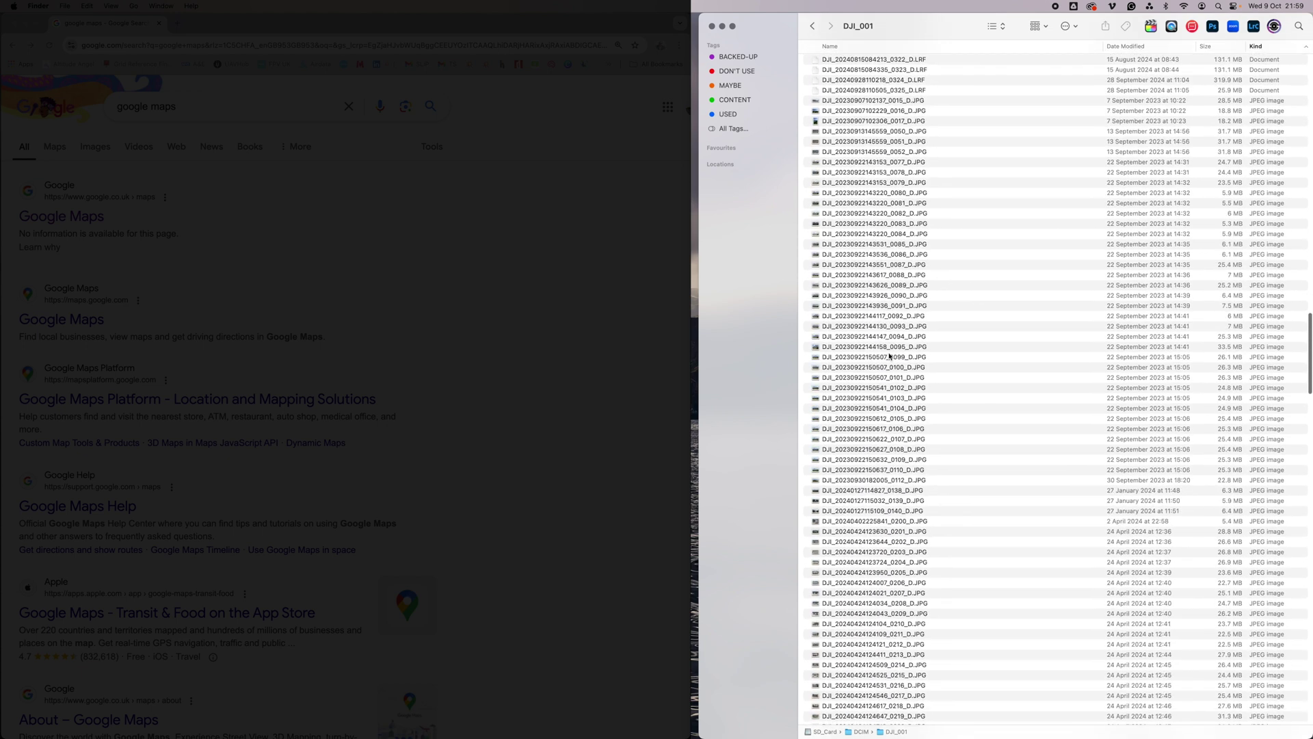
pyautogui.scroll(-15, 890, 354)
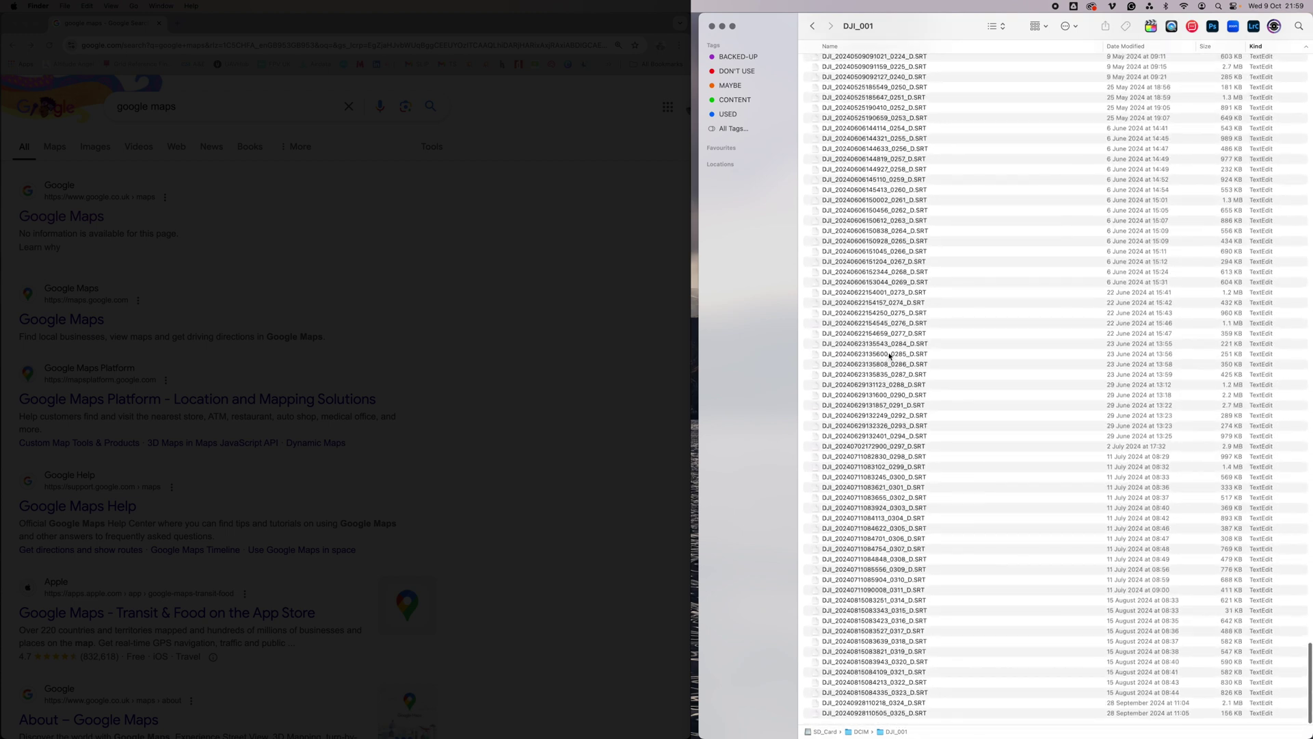
pyautogui.scroll(20, 1090, 205)
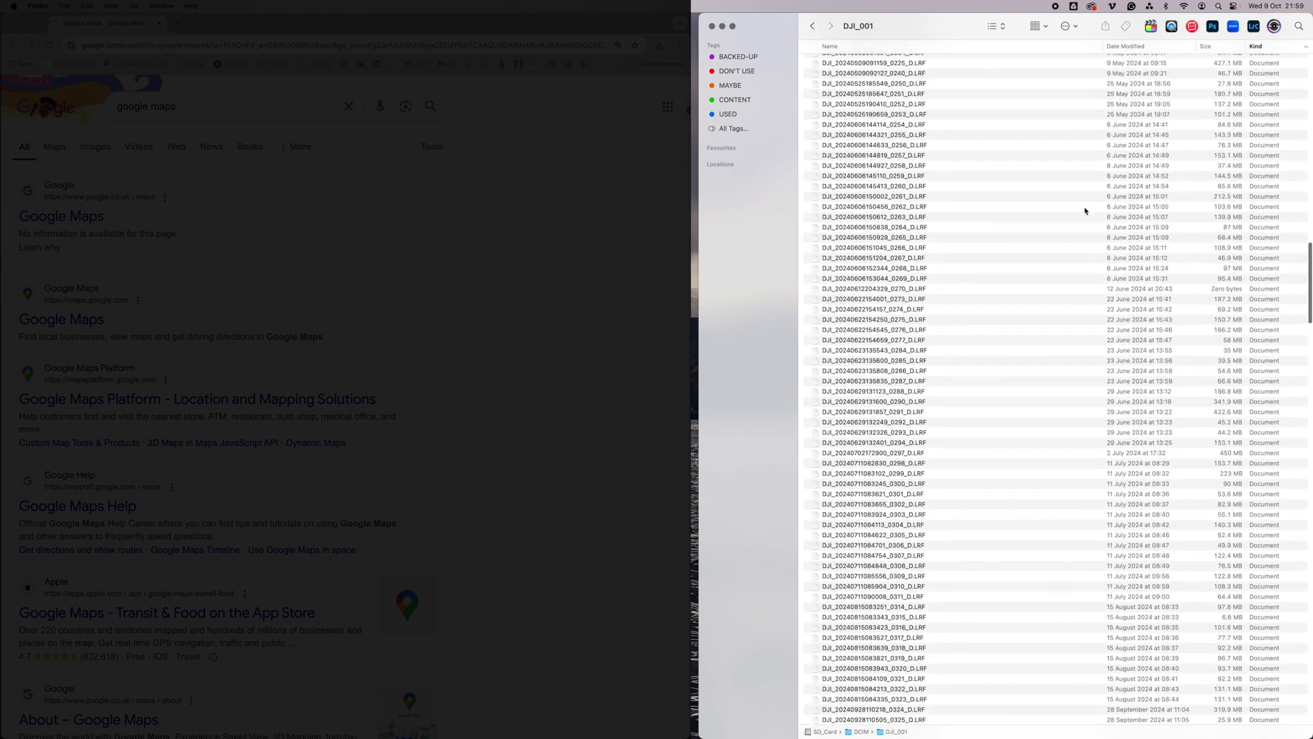
pyautogui.click(1268, 47)
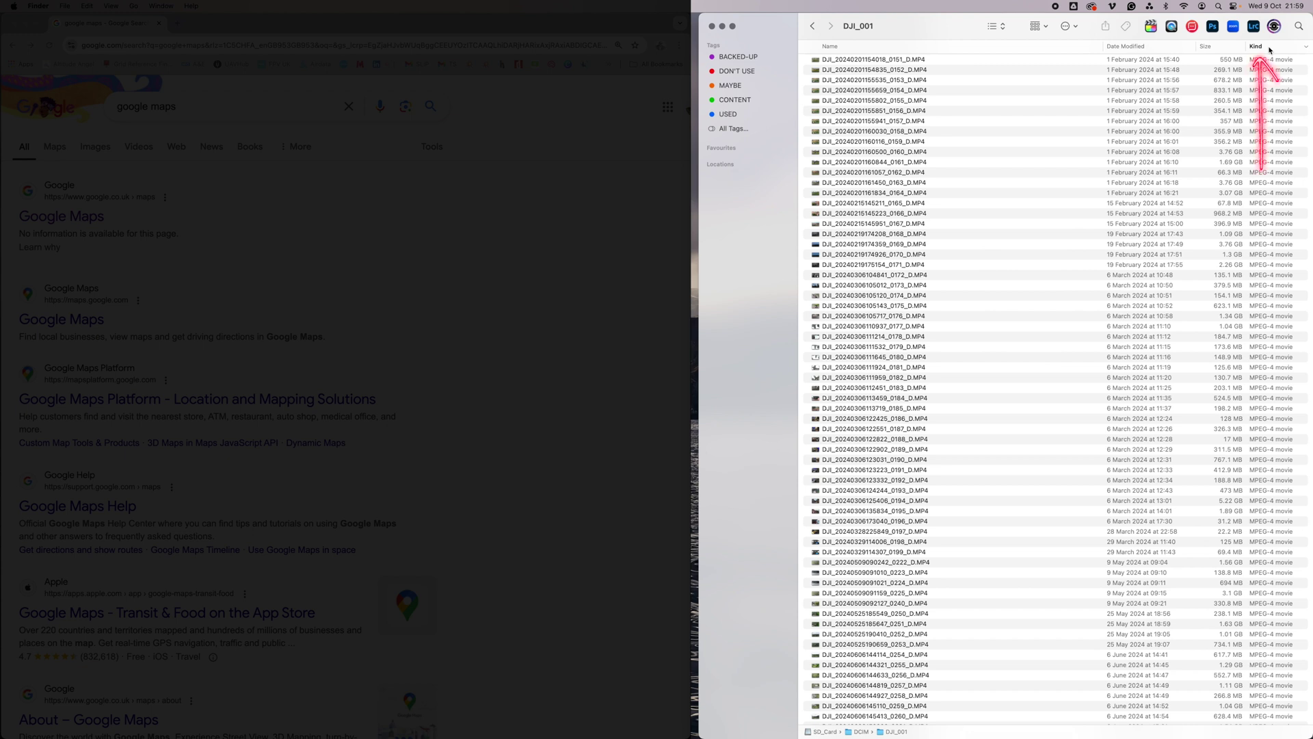
pyautogui.scroll(-20, 914, 250)
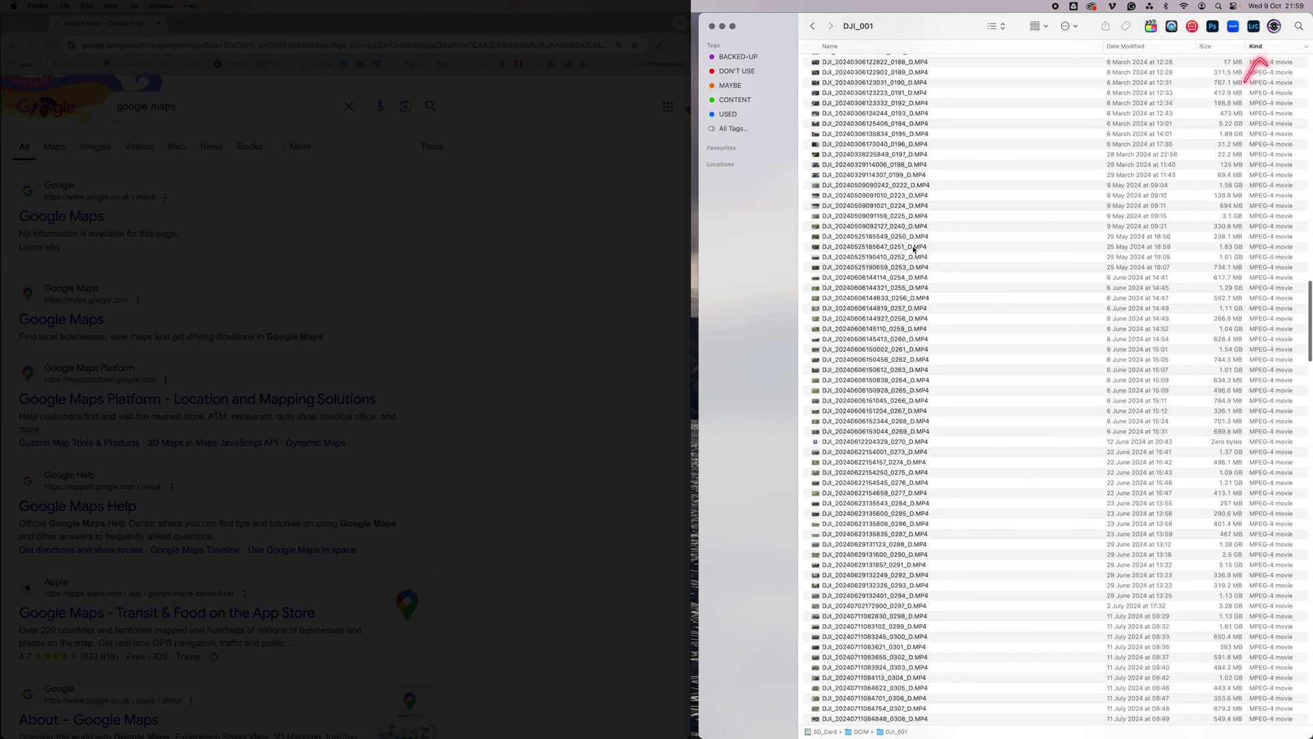
pyautogui.scroll(-15, 914, 250)
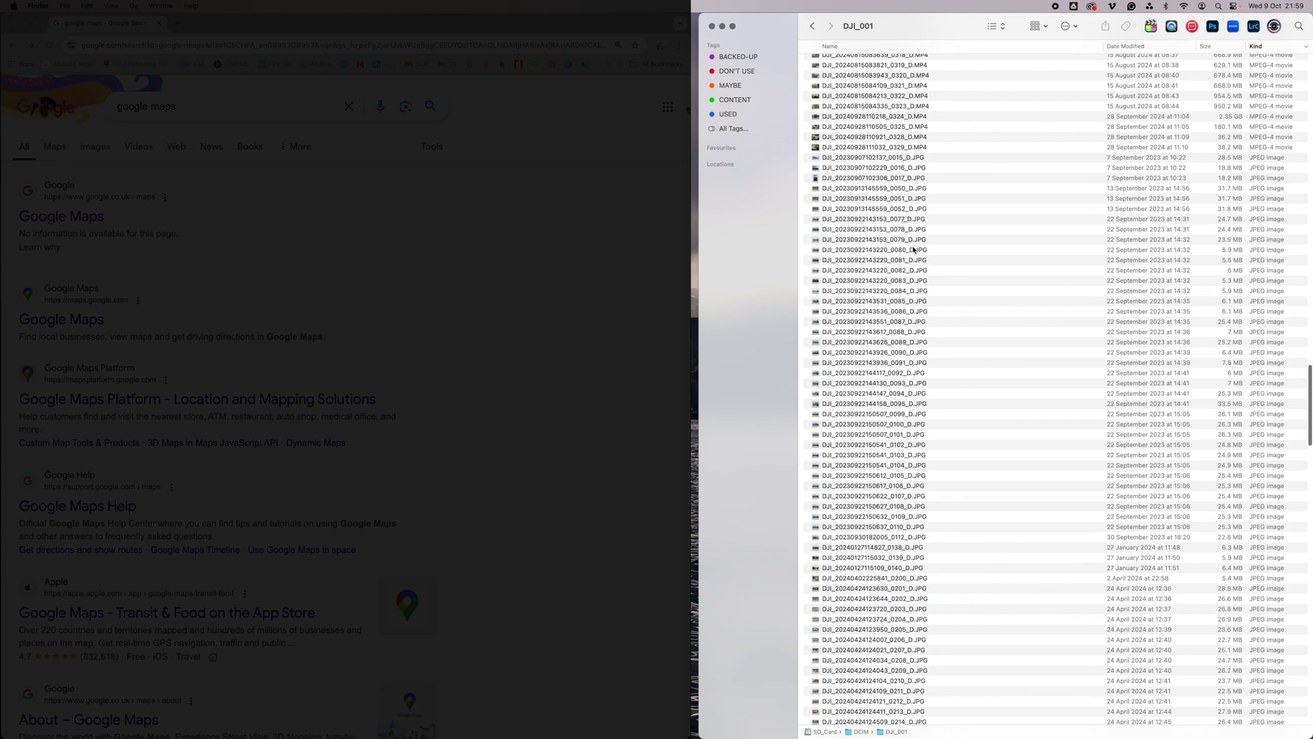
pyautogui.scroll(-5, 914, 250)
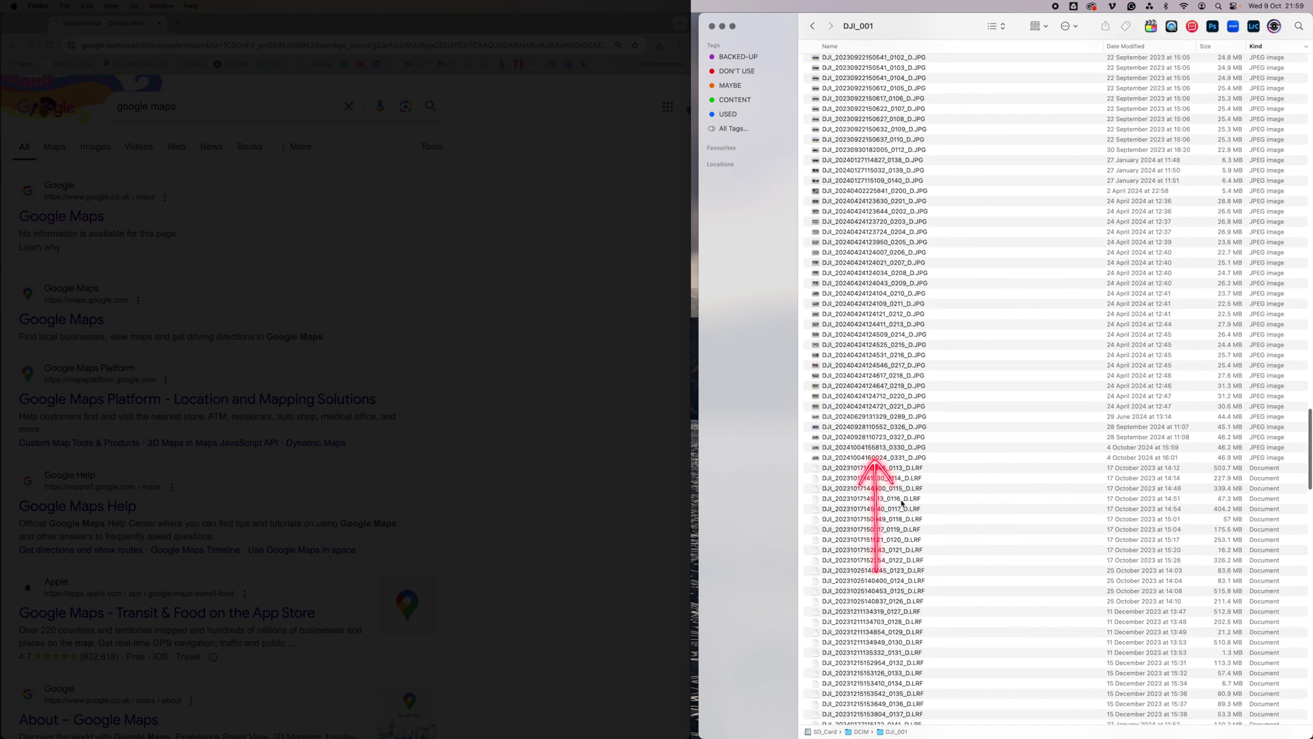
pyautogui.click(856, 458)
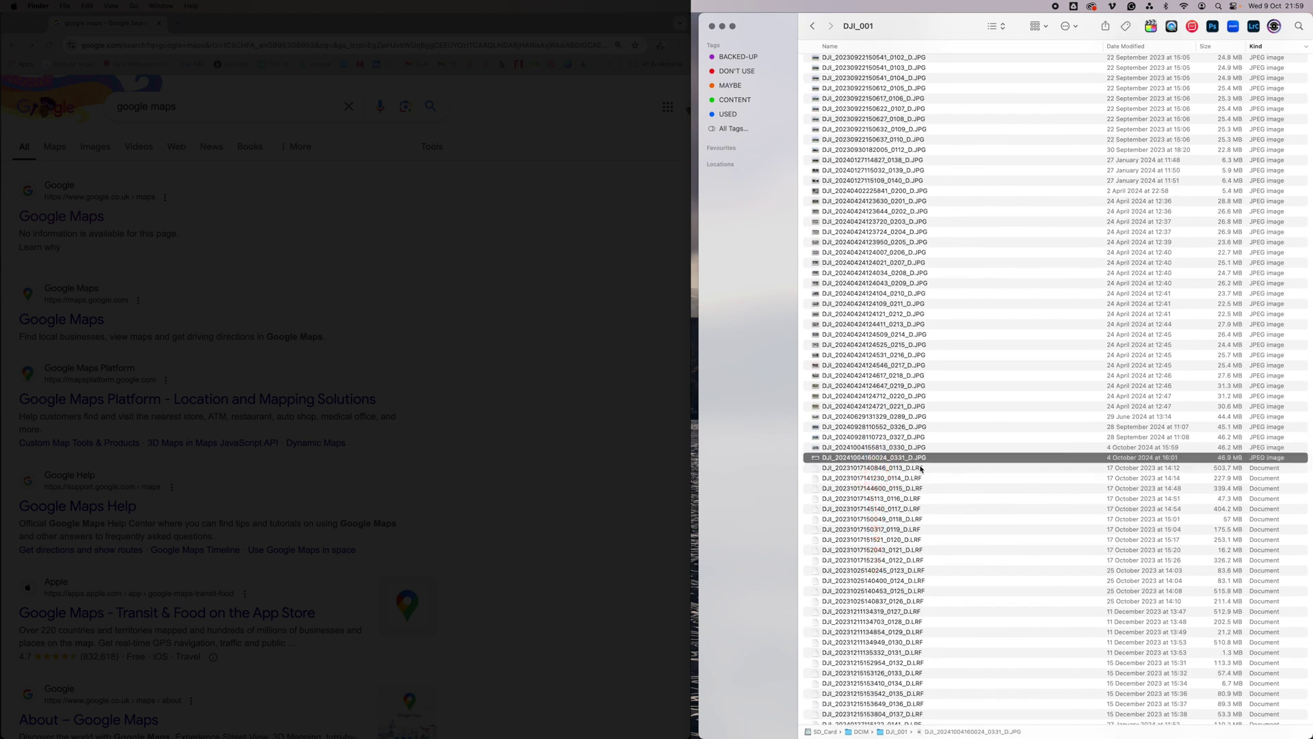
pyautogui.press('space')
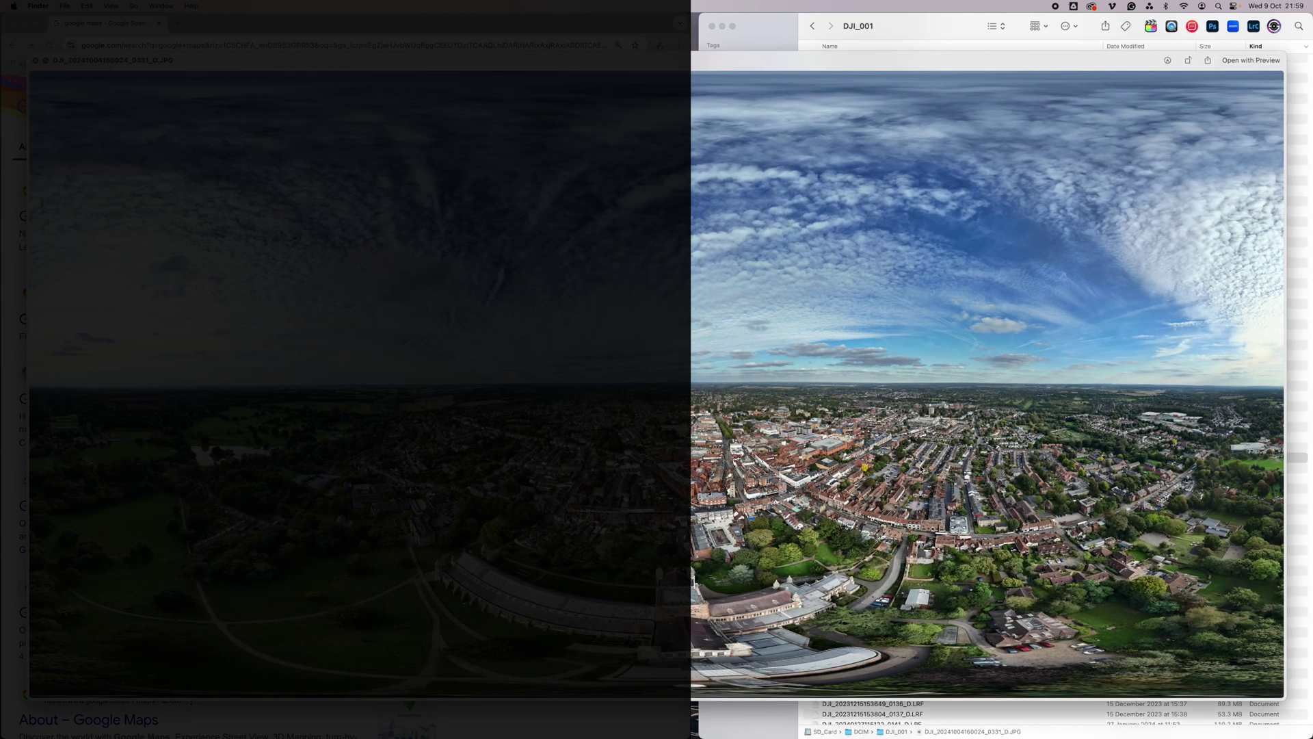
pyautogui.press('space')
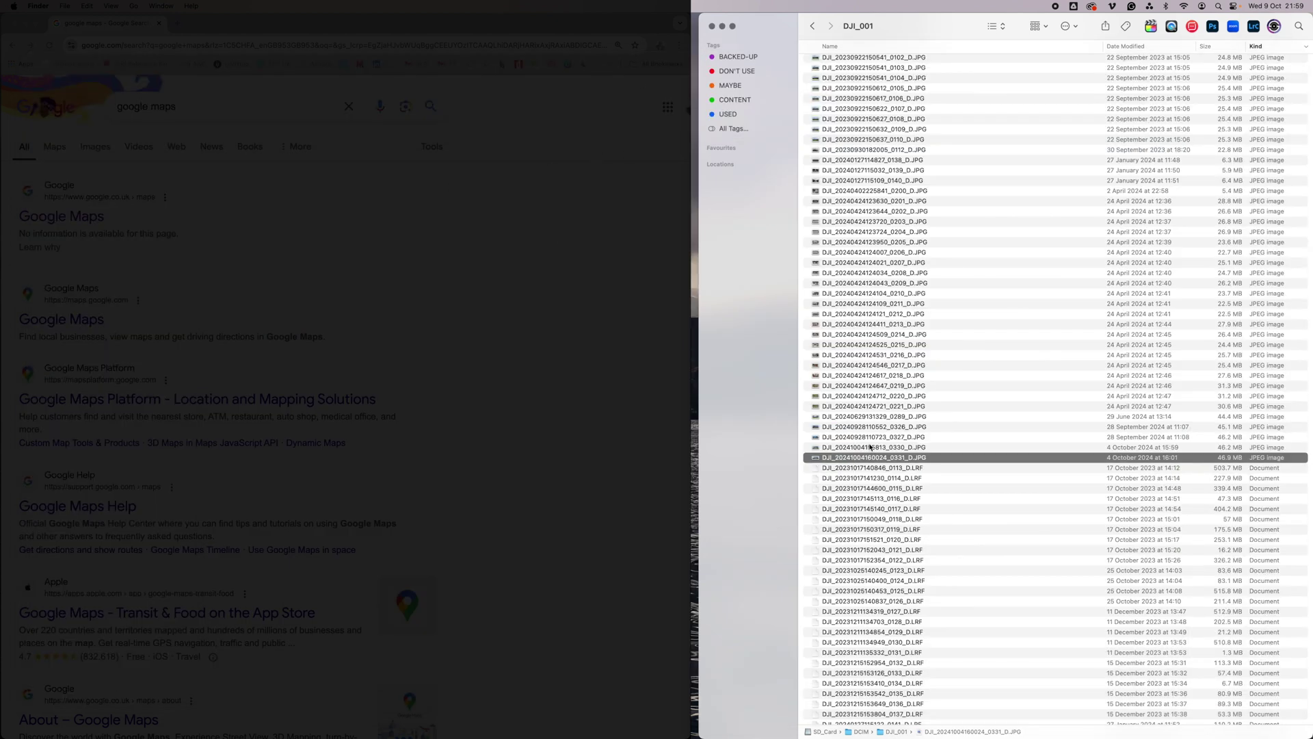
pyautogui.moveTo(870, 447); pyautogui.dragTo(759, 403)
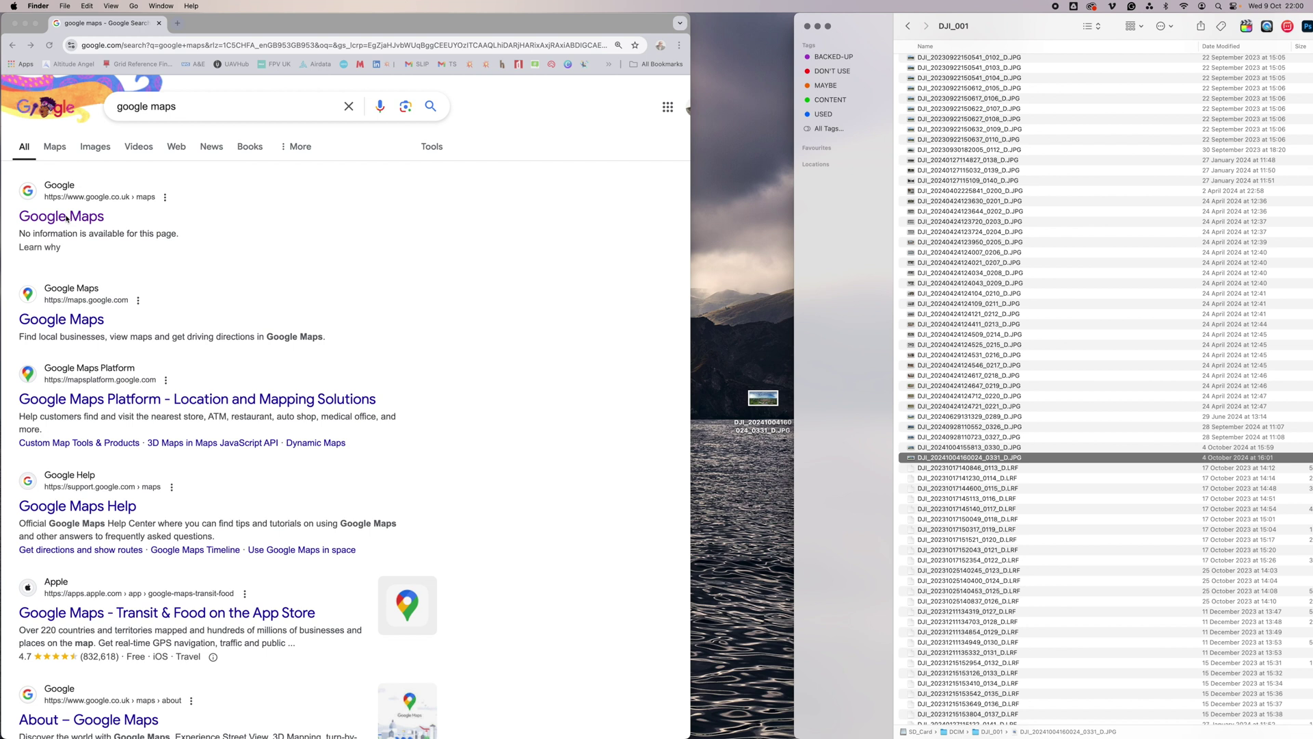
# - Switch to Chrome, open Google Maps, and go to St Albans Cathedral from the photos in your contributions
pyautogui.click(66, 218)
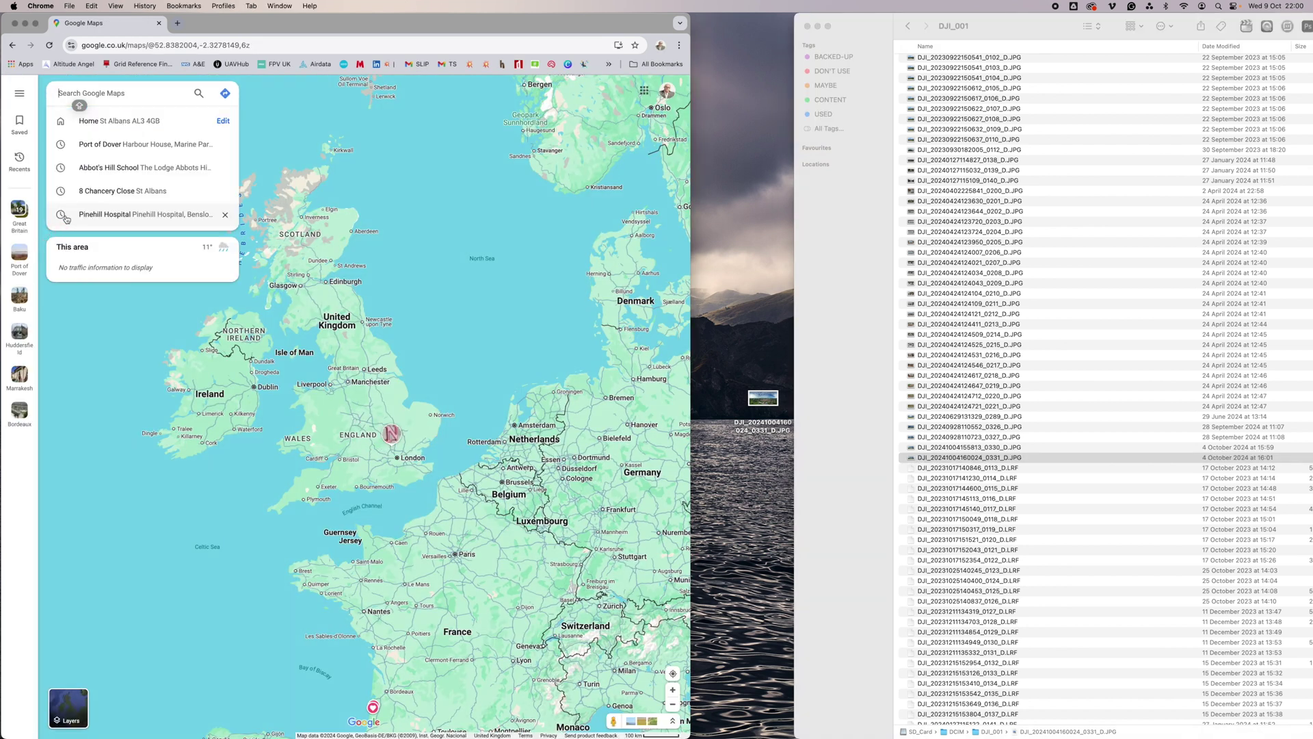
pyautogui.click(21, 95)
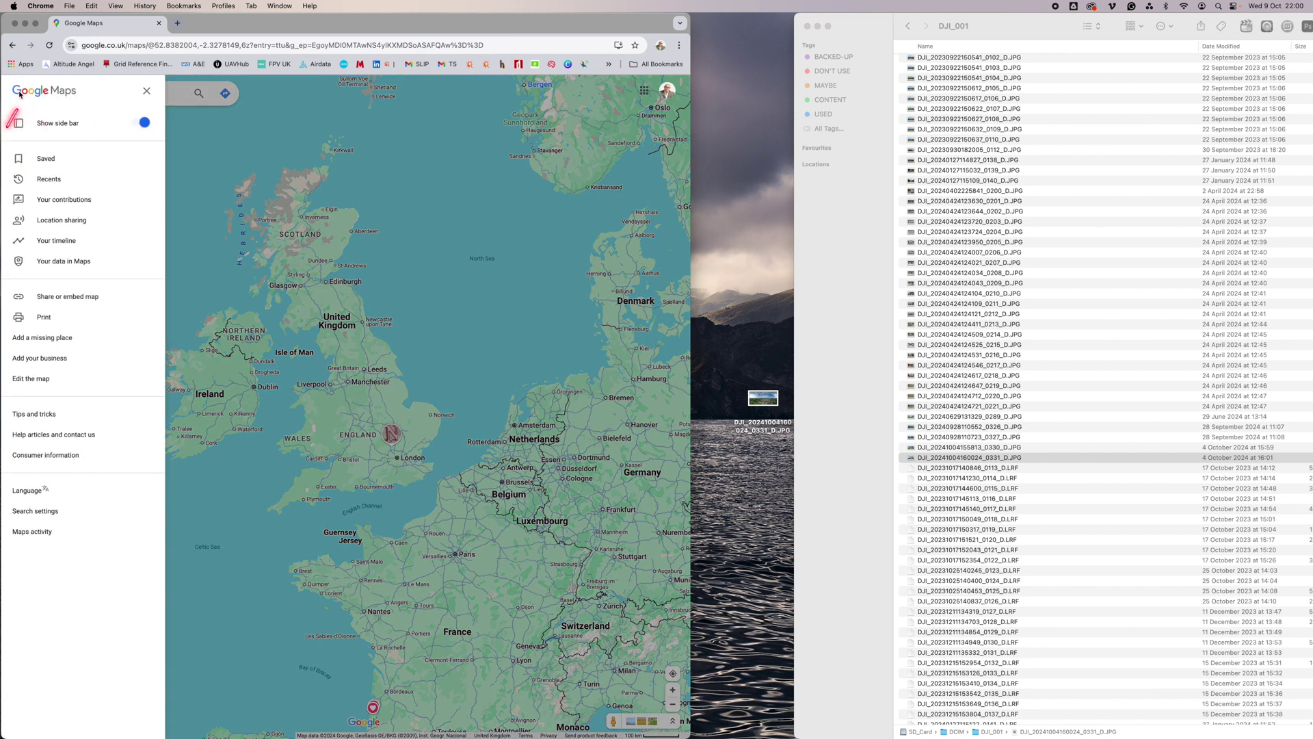
pyautogui.click(73, 200)
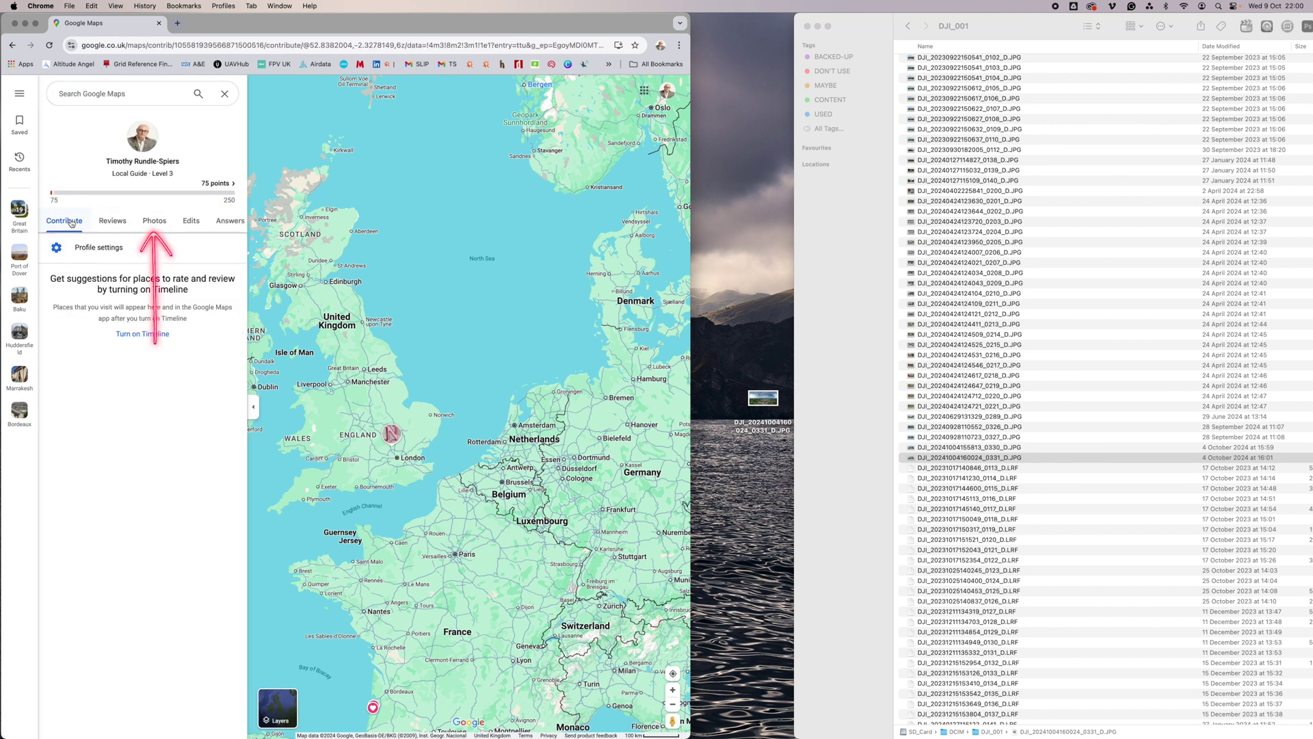
pyautogui.click(156, 222)
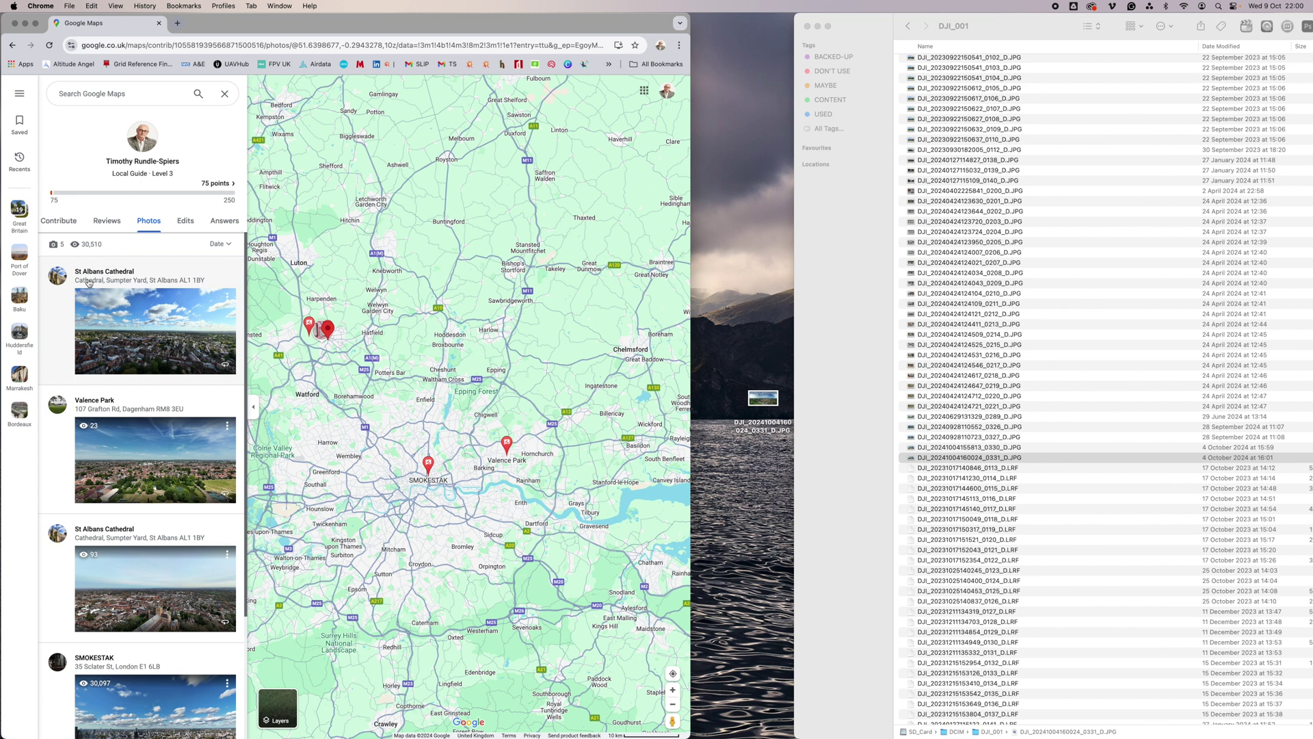
pyautogui.moveTo(105, 386)
pyautogui.mouseDown()
pyautogui.moveTo(106, 295)
pyautogui.moveTo(123, 297)
pyautogui.mouseUp()
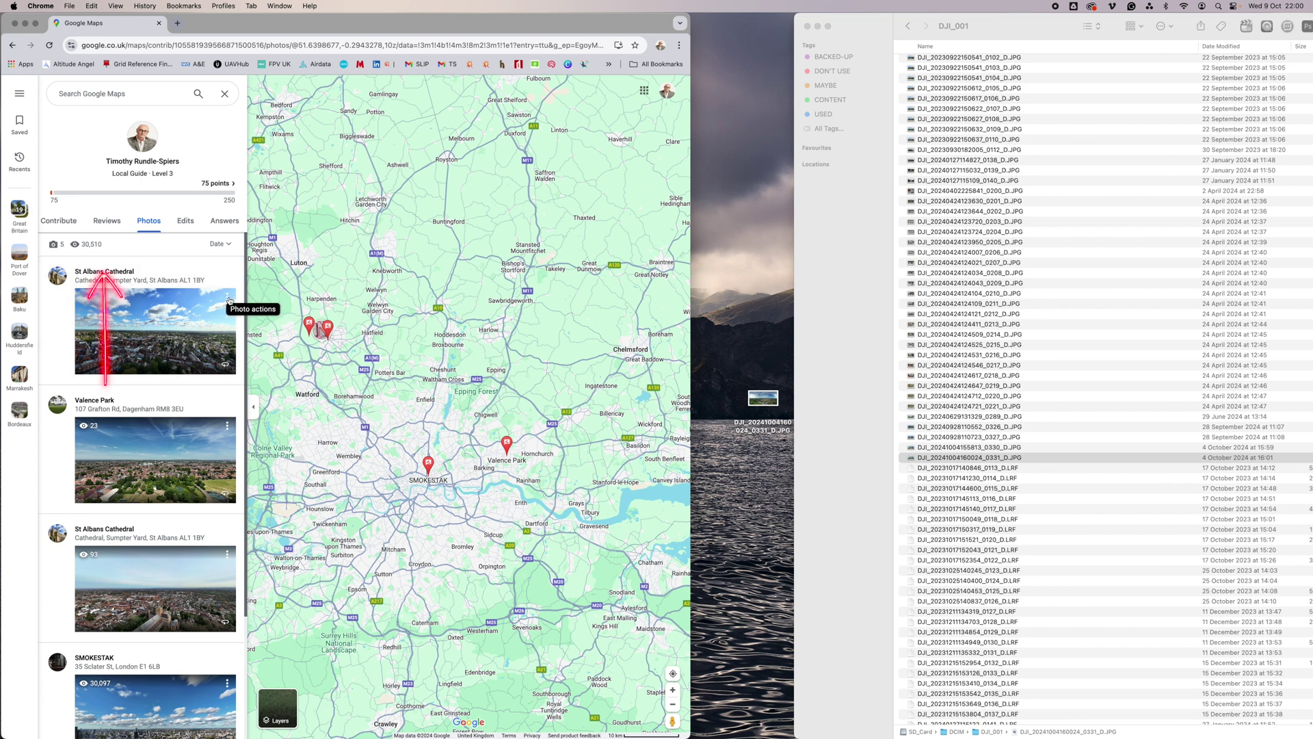
pyautogui.click(102, 277)
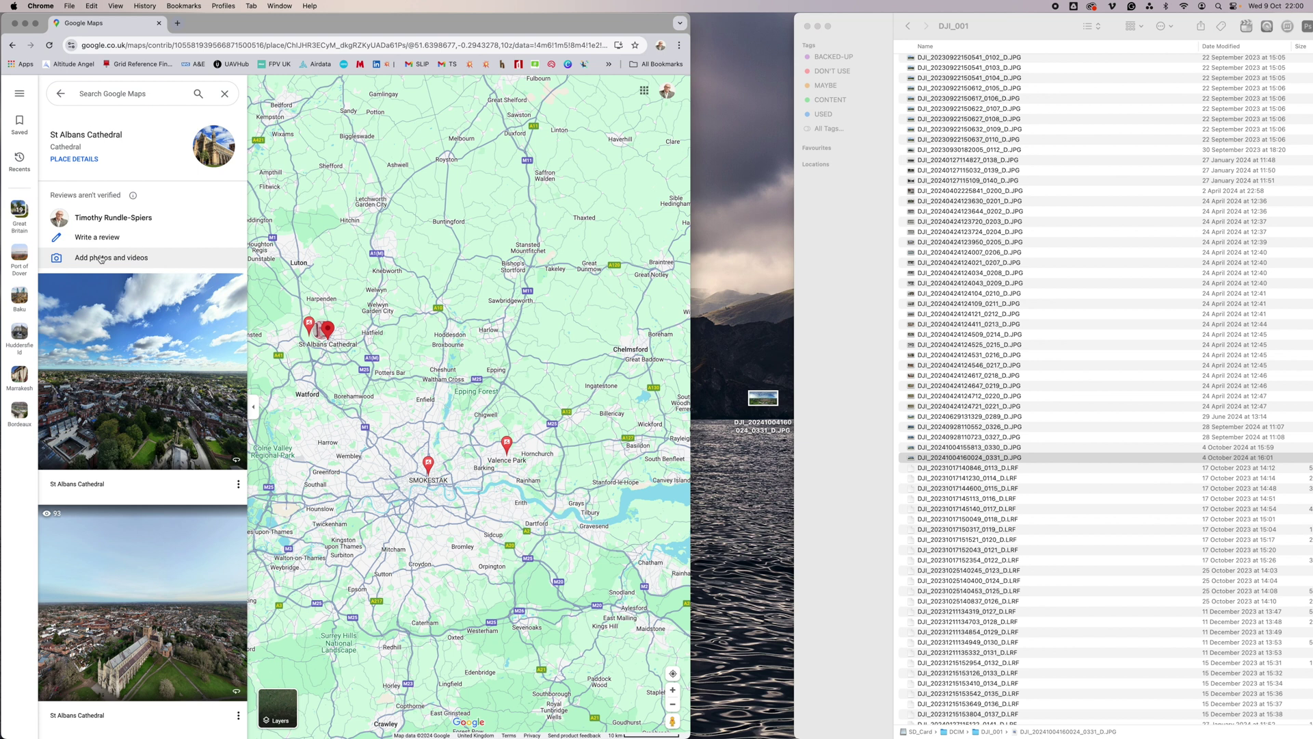
# - Start adding photos to St Albans Cathedral, browse for a file to upload from the computer, and close the upload dialog
pyautogui.click(100, 258)
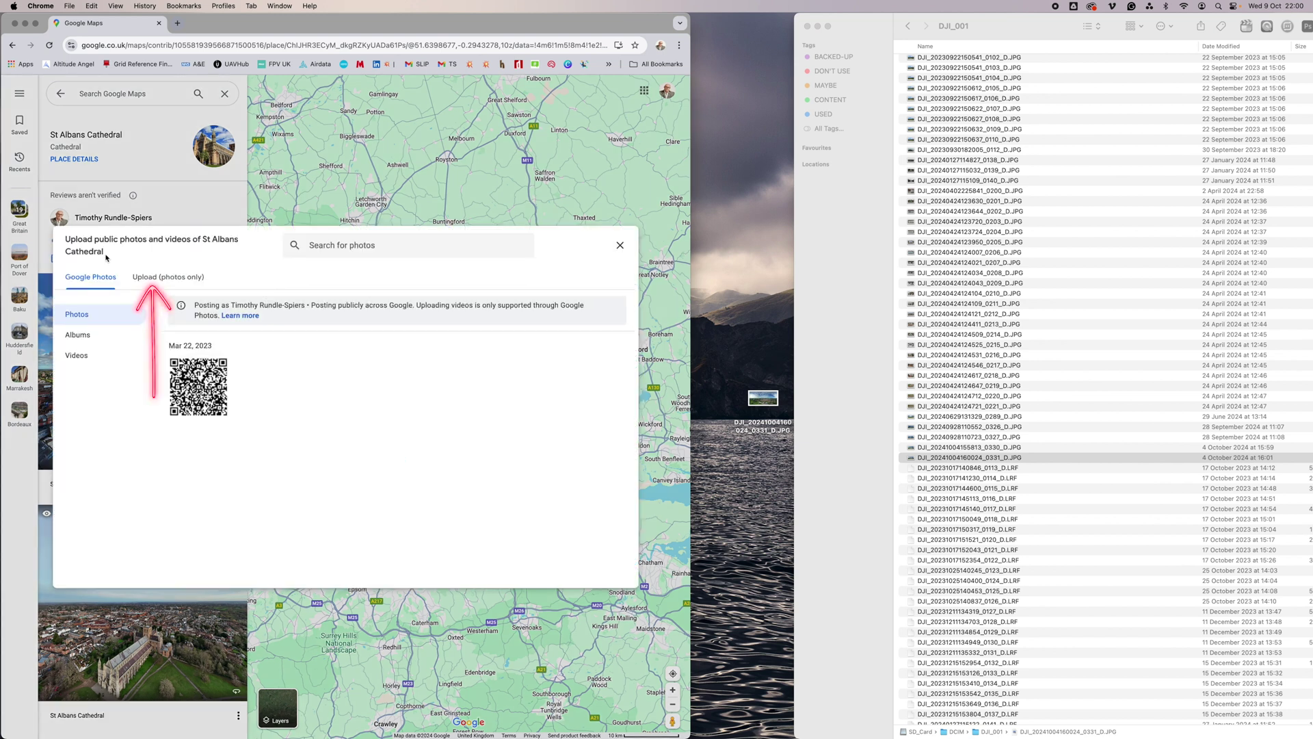
pyautogui.click(159, 276)
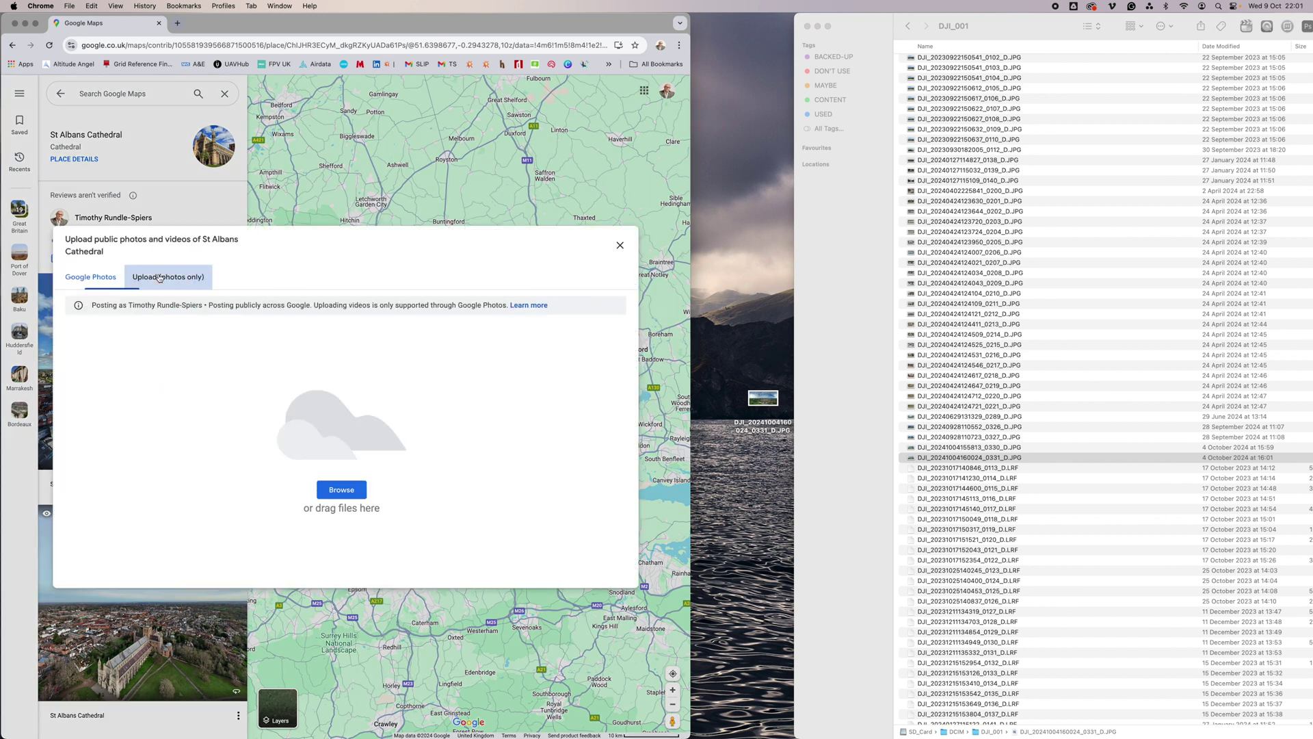
pyautogui.click(343, 488)
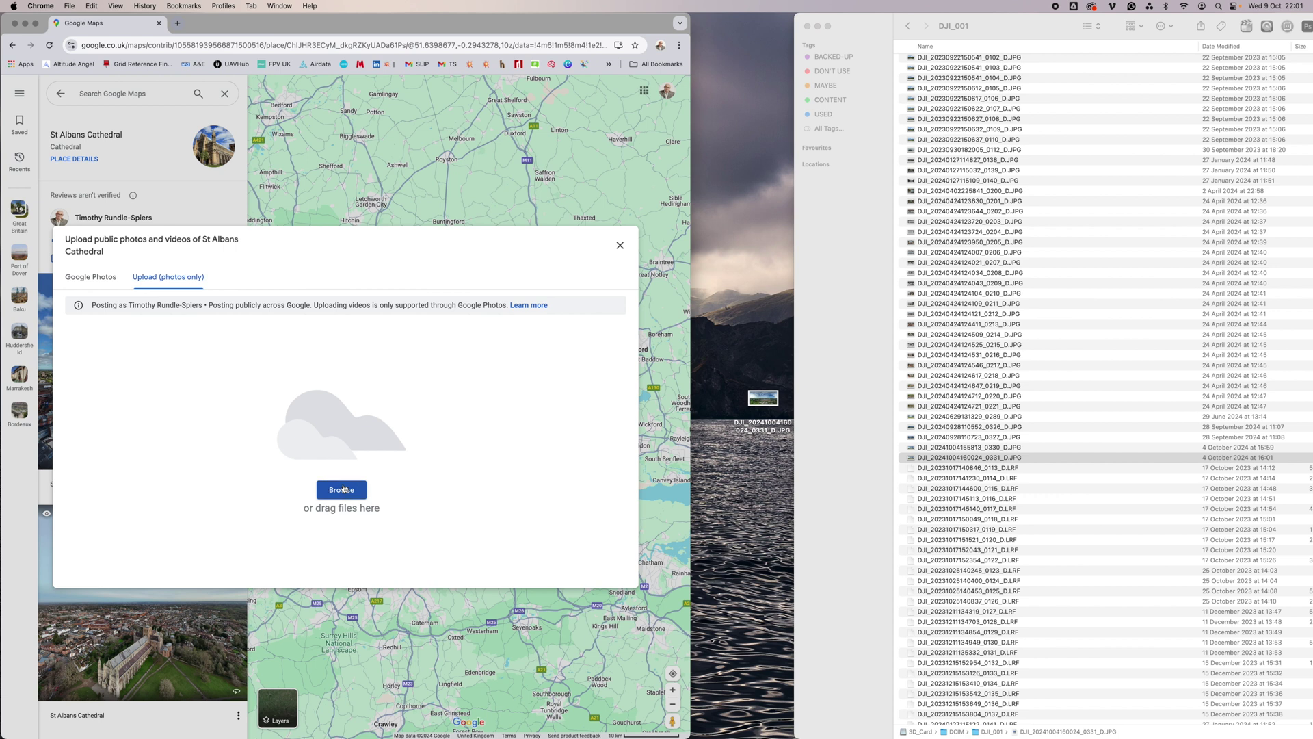
pyautogui.click(618, 245)
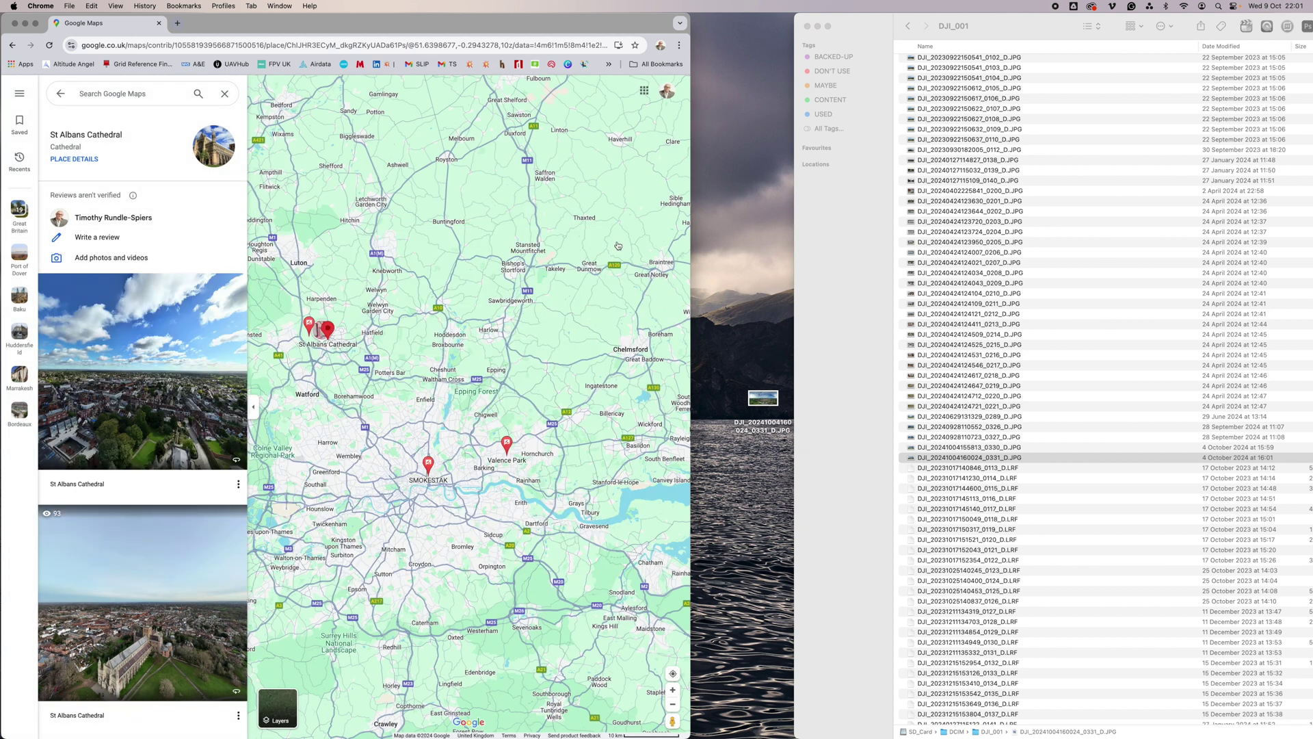
# - Find Port of Dover through the recent searches and start adding photos to it with the Upload (photos only) option
pyautogui.click(126, 93)
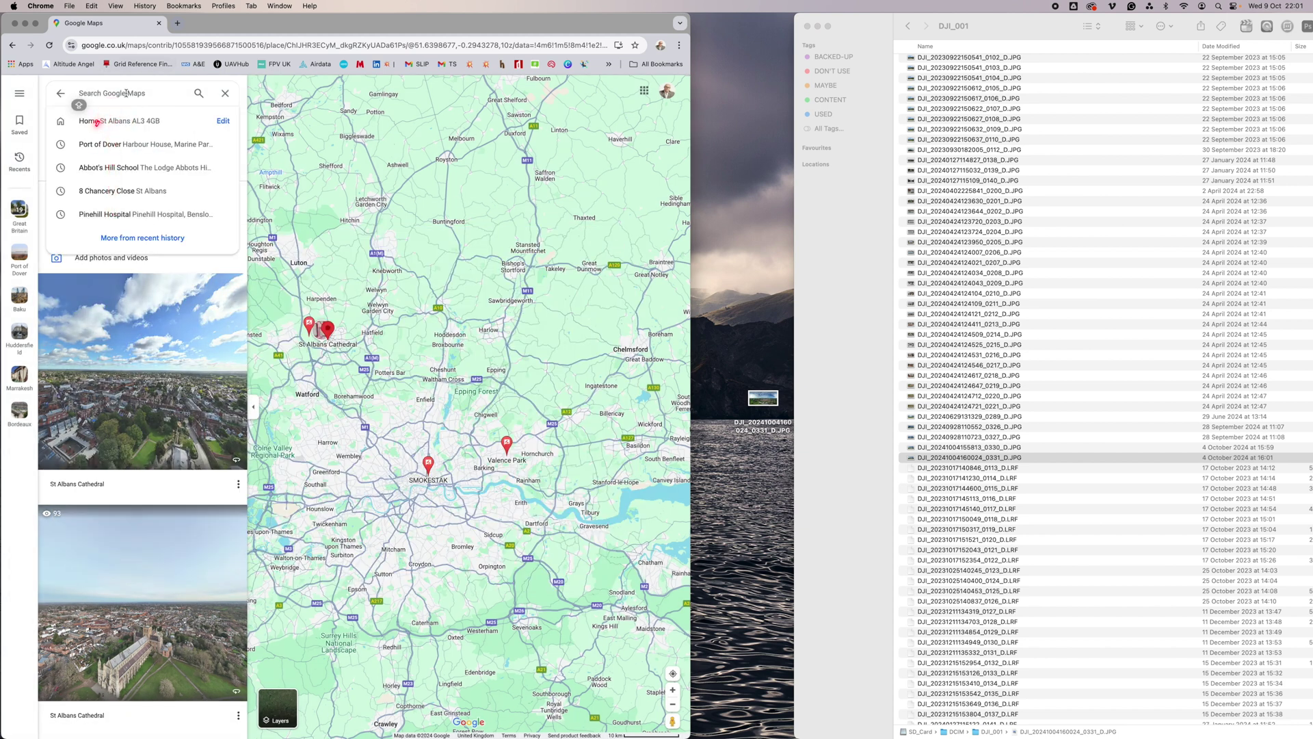
pyautogui.click(144, 145)
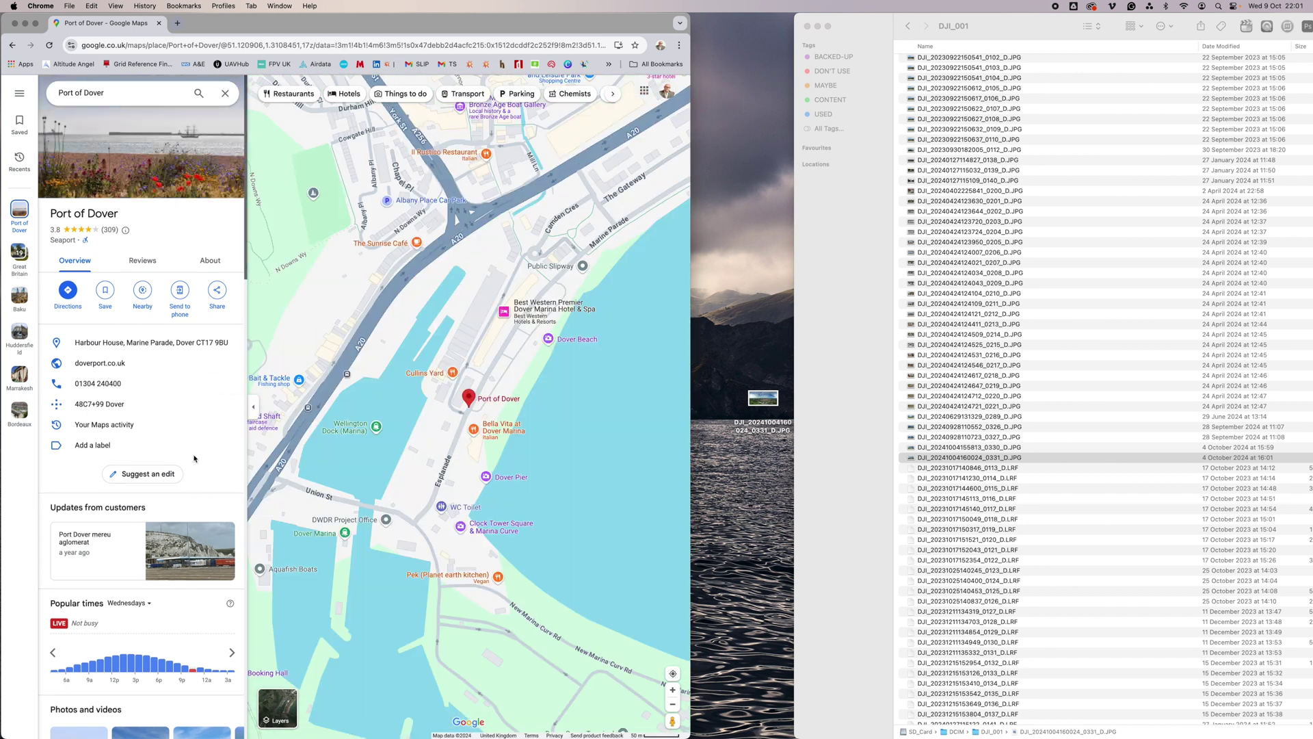
pyautogui.scroll(-7, 137, 287)
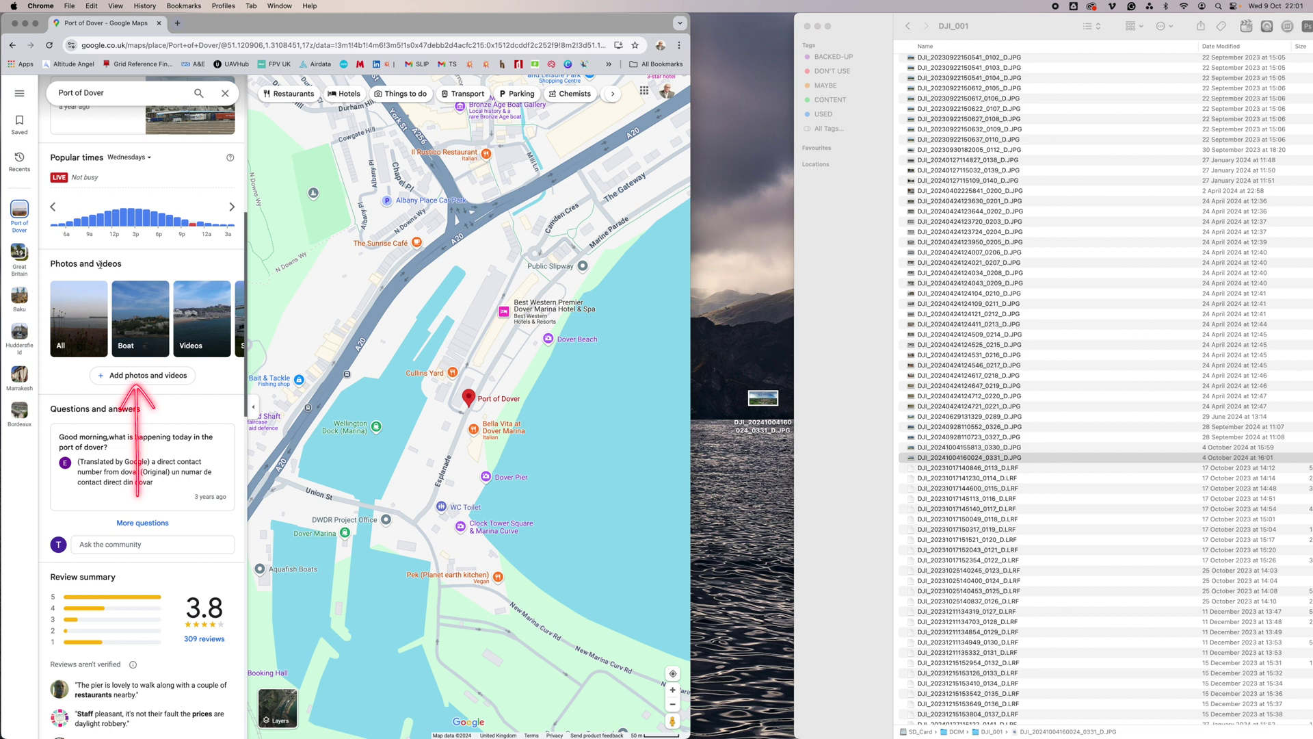
pyautogui.click(145, 376)
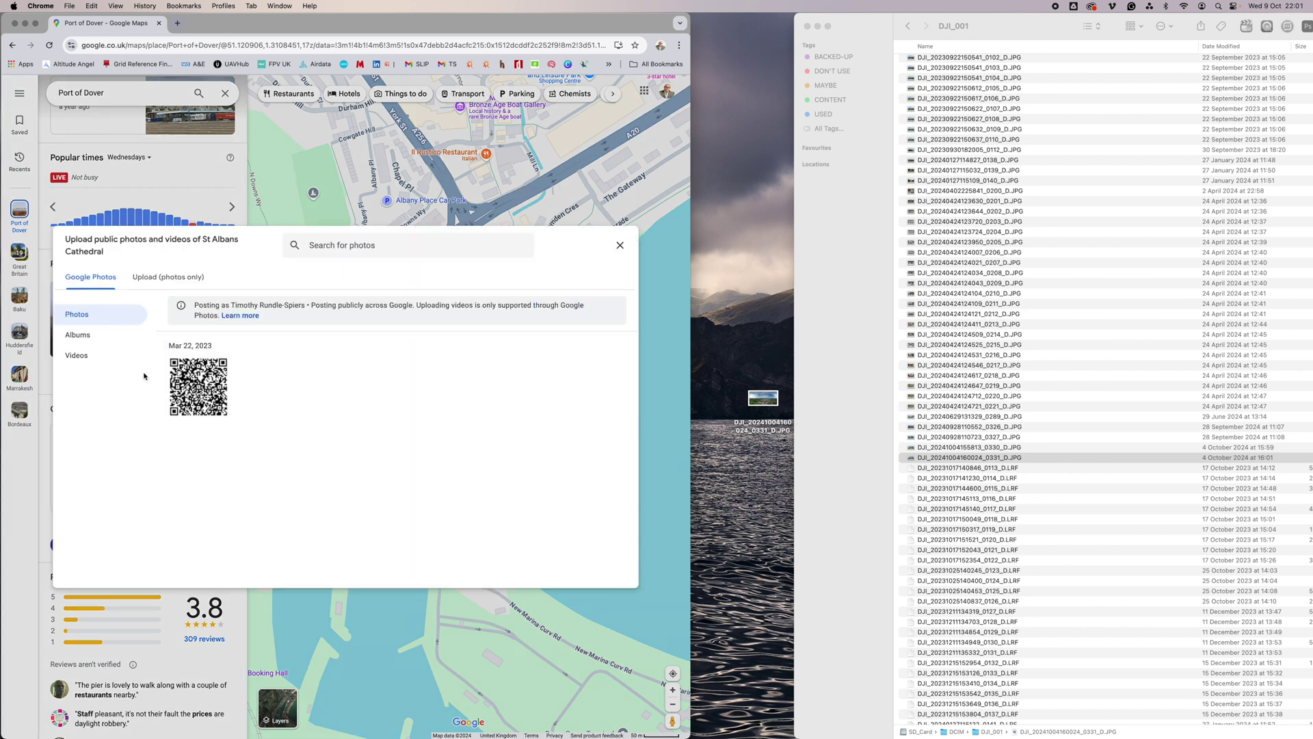
pyautogui.click(167, 276)
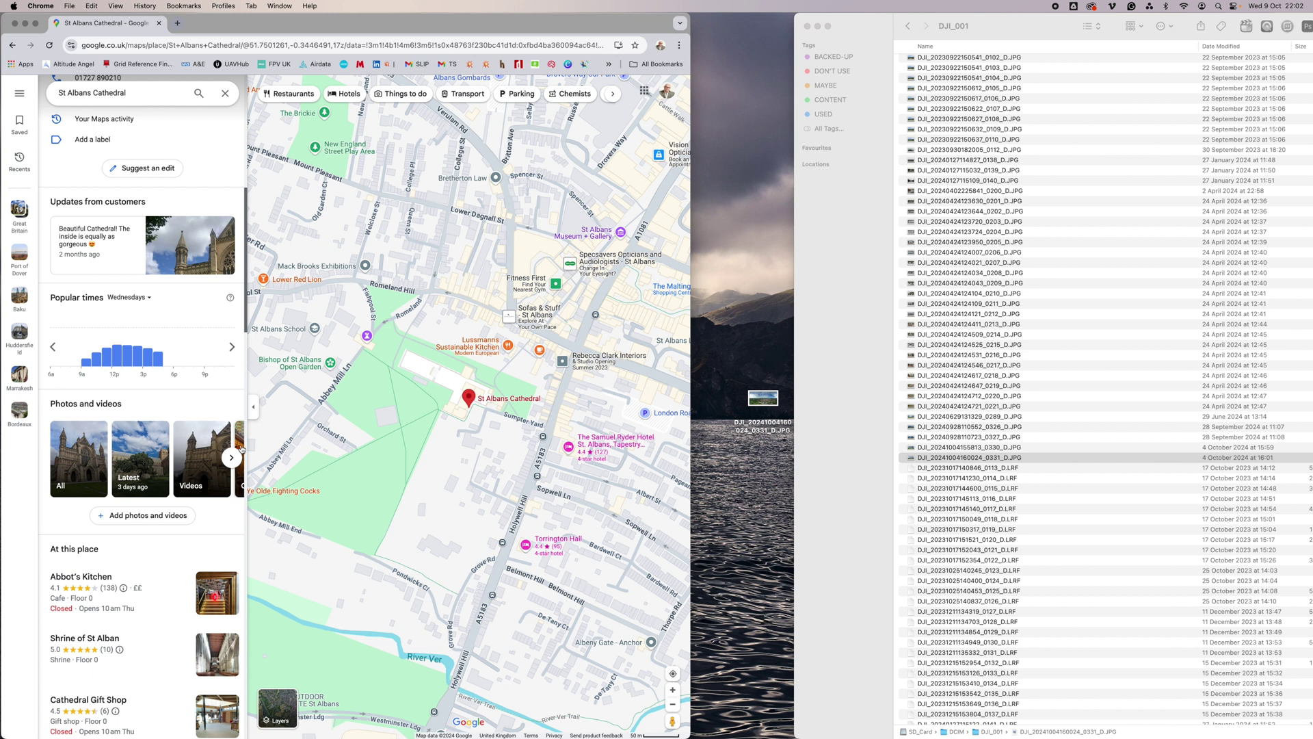
# - Browse the Street View & 360° photos posted for St Albans Cathedral
pyautogui.click(233, 458)
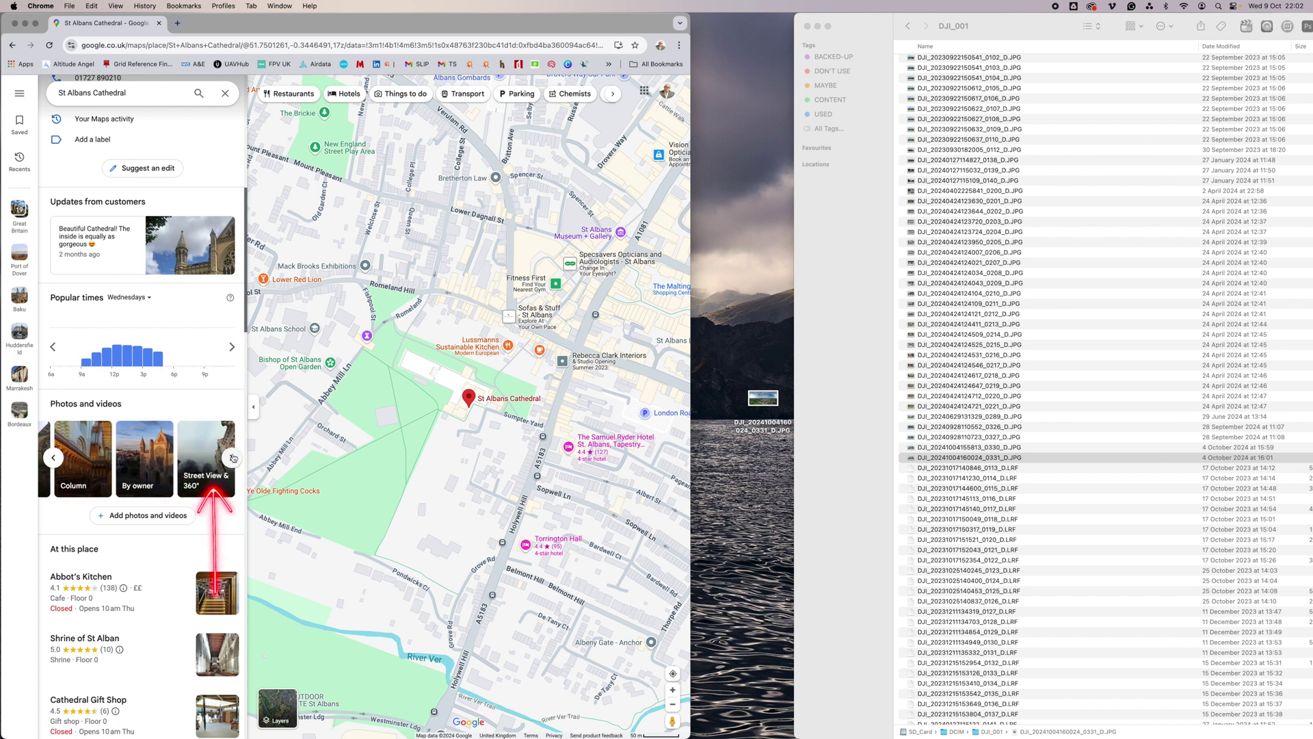
pyautogui.click(203, 476)
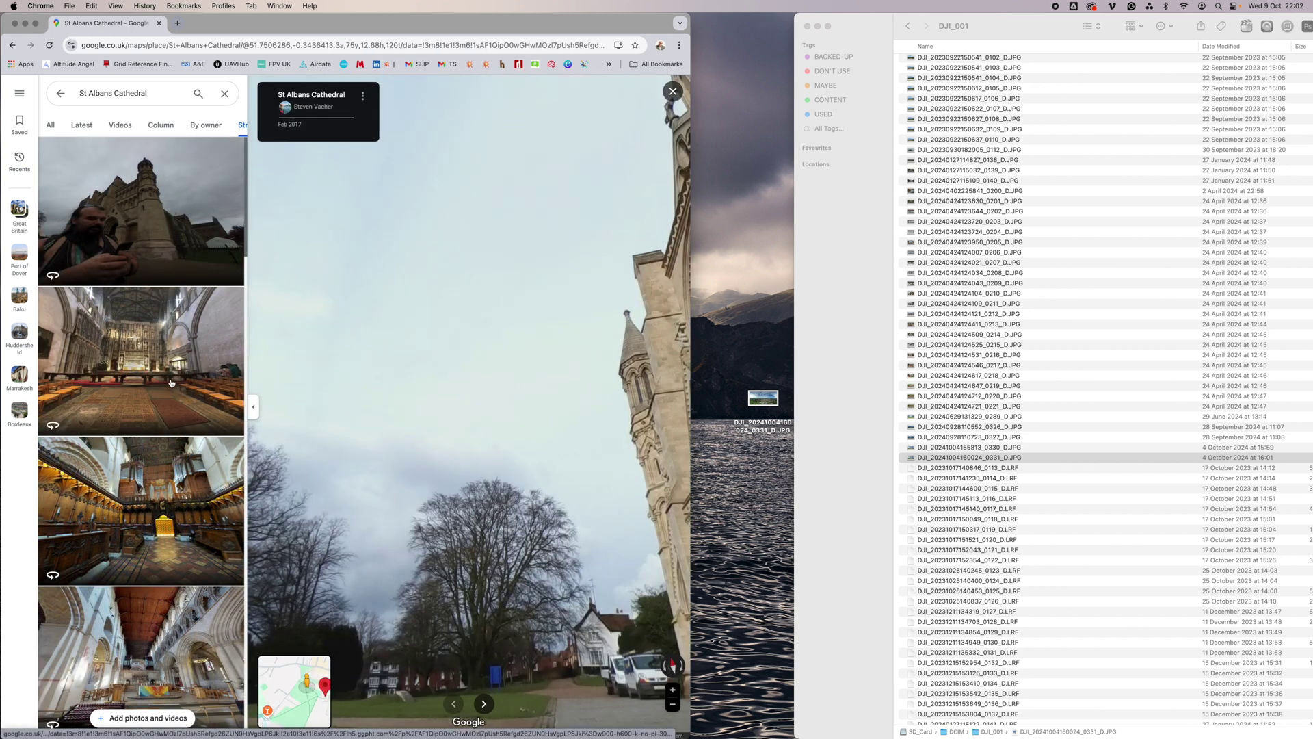
pyautogui.scroll(-15, 171, 383)
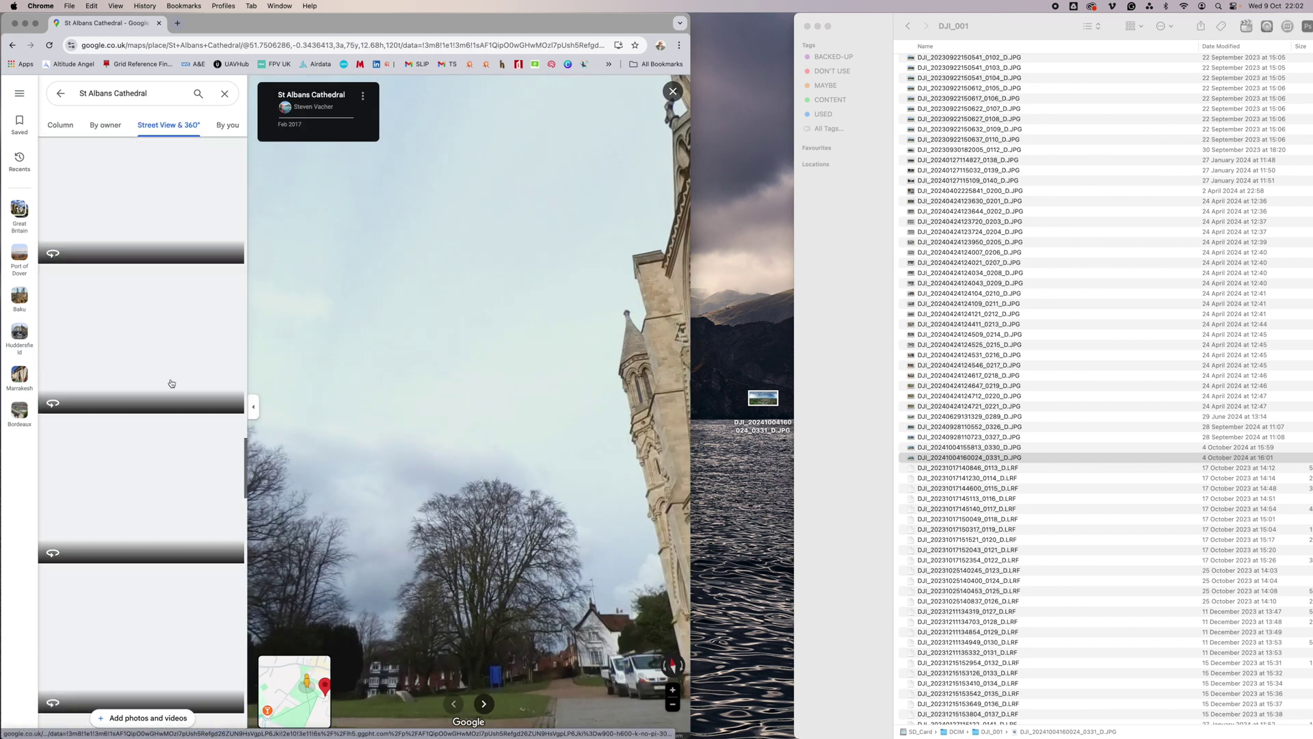
pyautogui.scroll(-3, 171, 383)
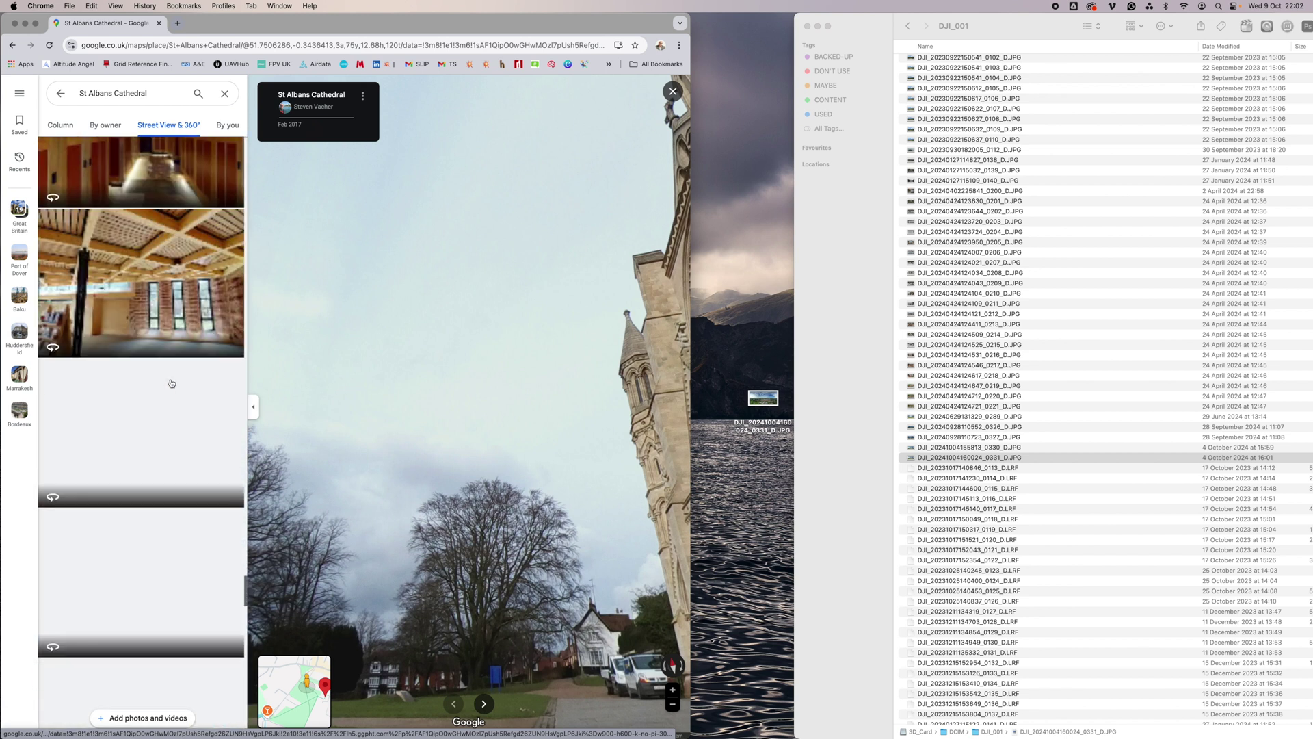
pyautogui.scroll(-2, 171, 383)
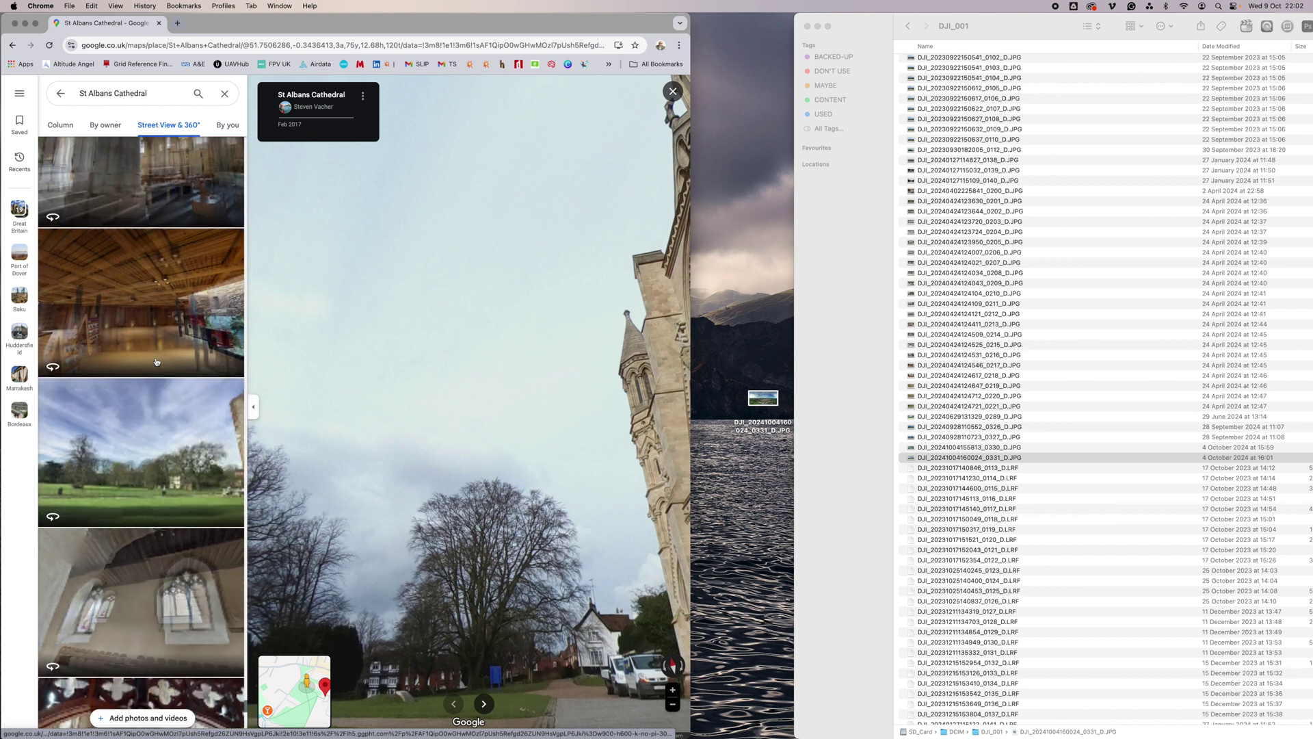
# - Open the photos in your Google Maps contributions and make the browser window full screen
pyautogui.click(19, 95)
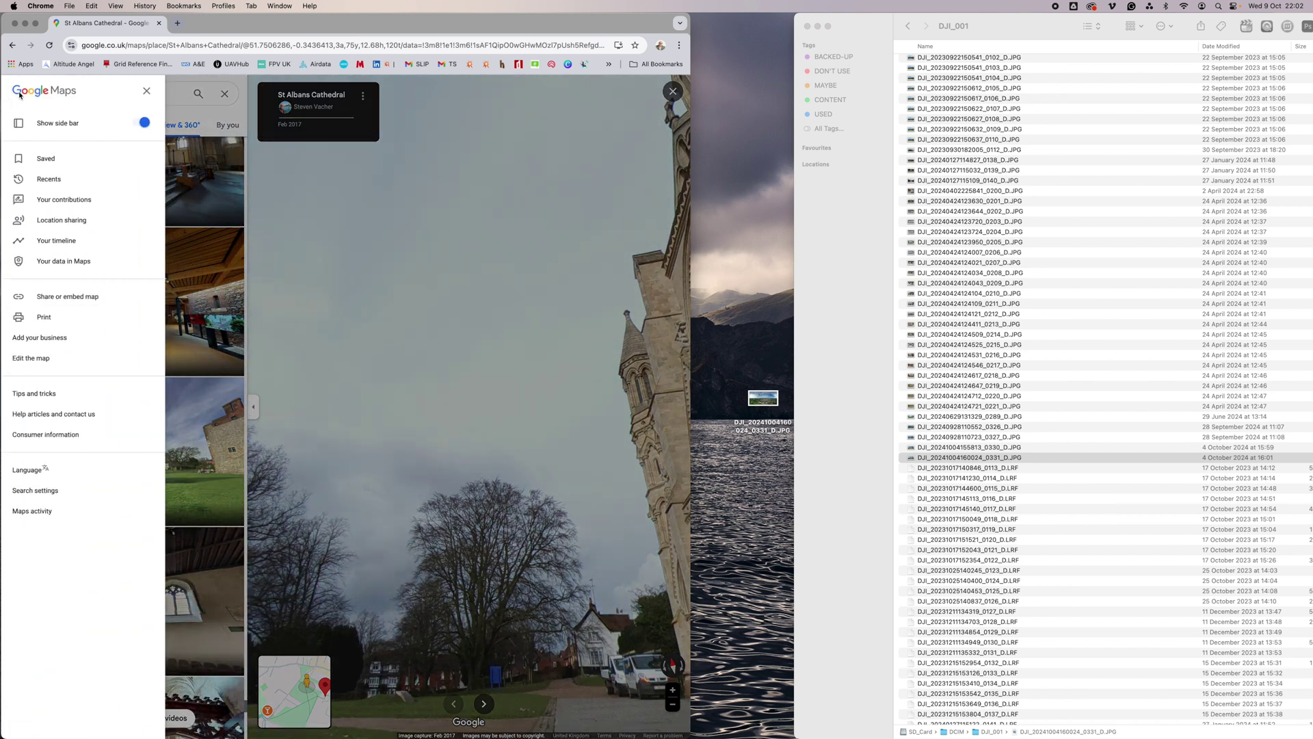
pyautogui.click(77, 201)
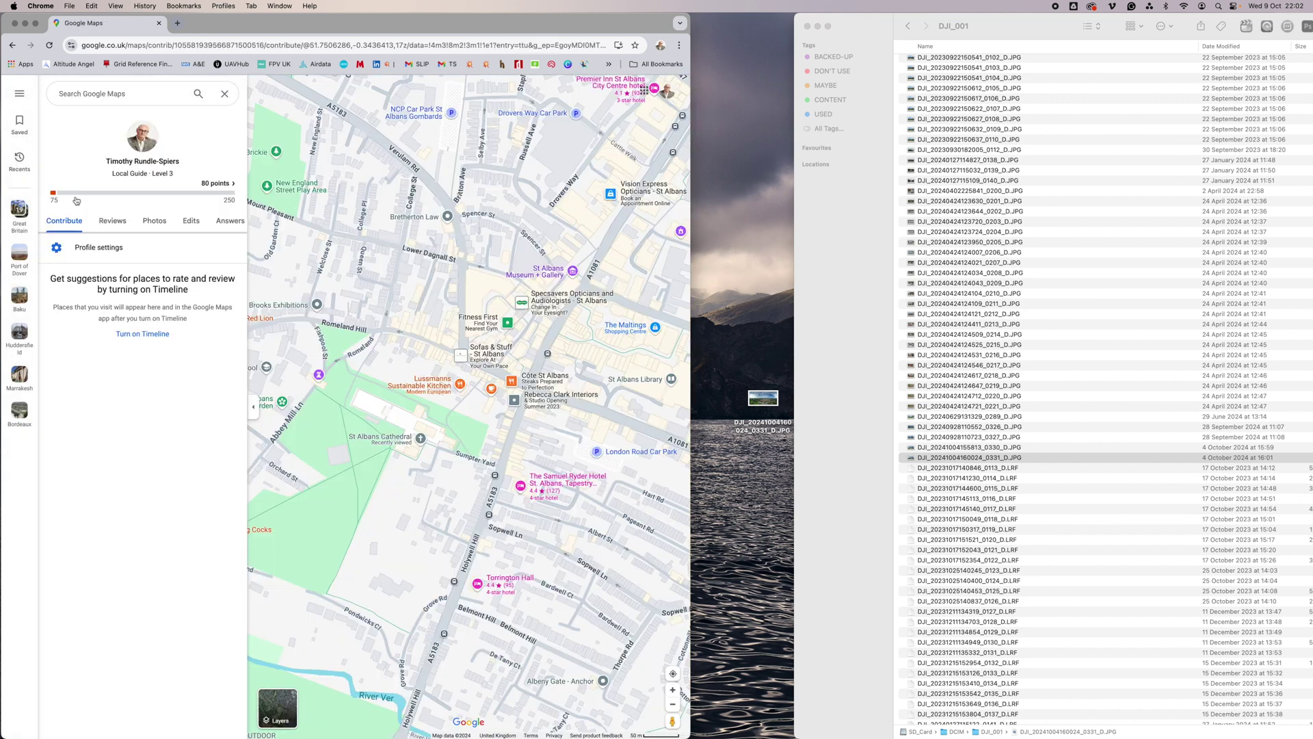
pyautogui.click(155, 222)
pyautogui.click(36, 23)
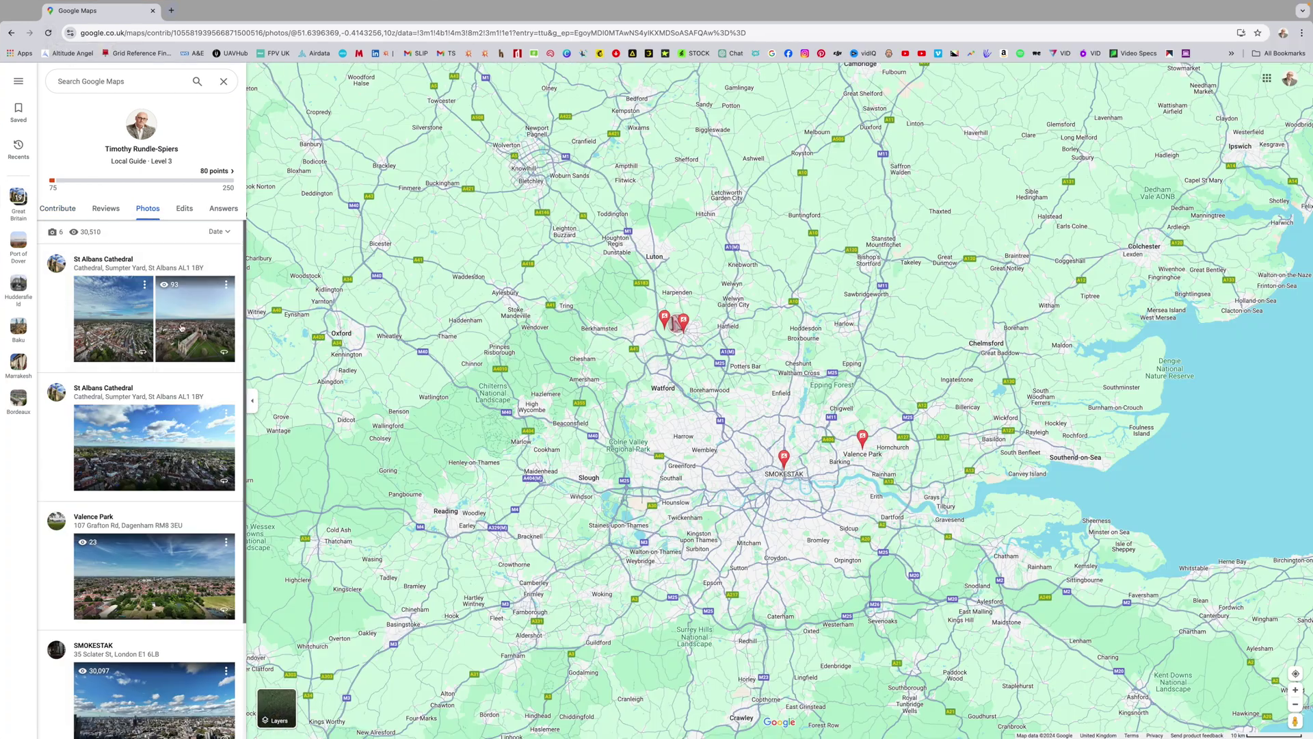
# - View the first contributed St Albans Cathedral panorama and look around it from the cathedral across the parkland and town
pyautogui.click(124, 322)
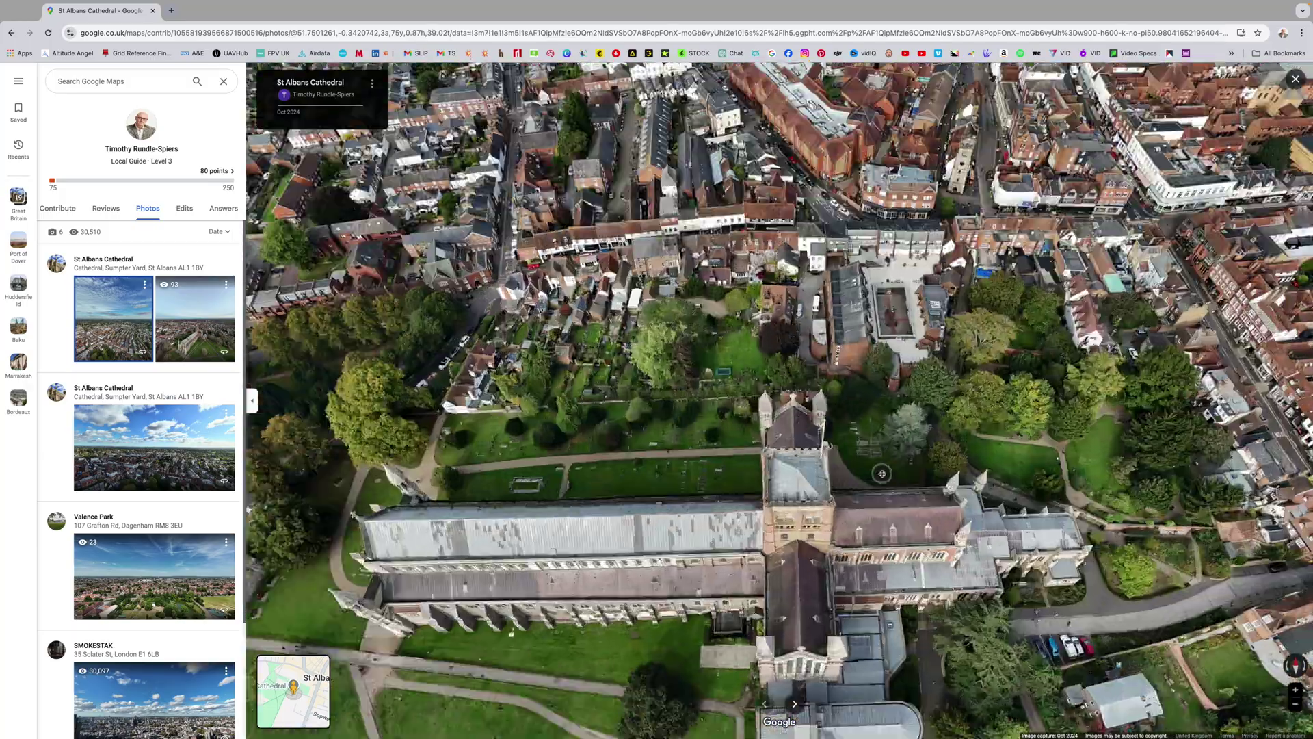
pyautogui.moveTo(882, 473); pyautogui.dragTo(986, 454)
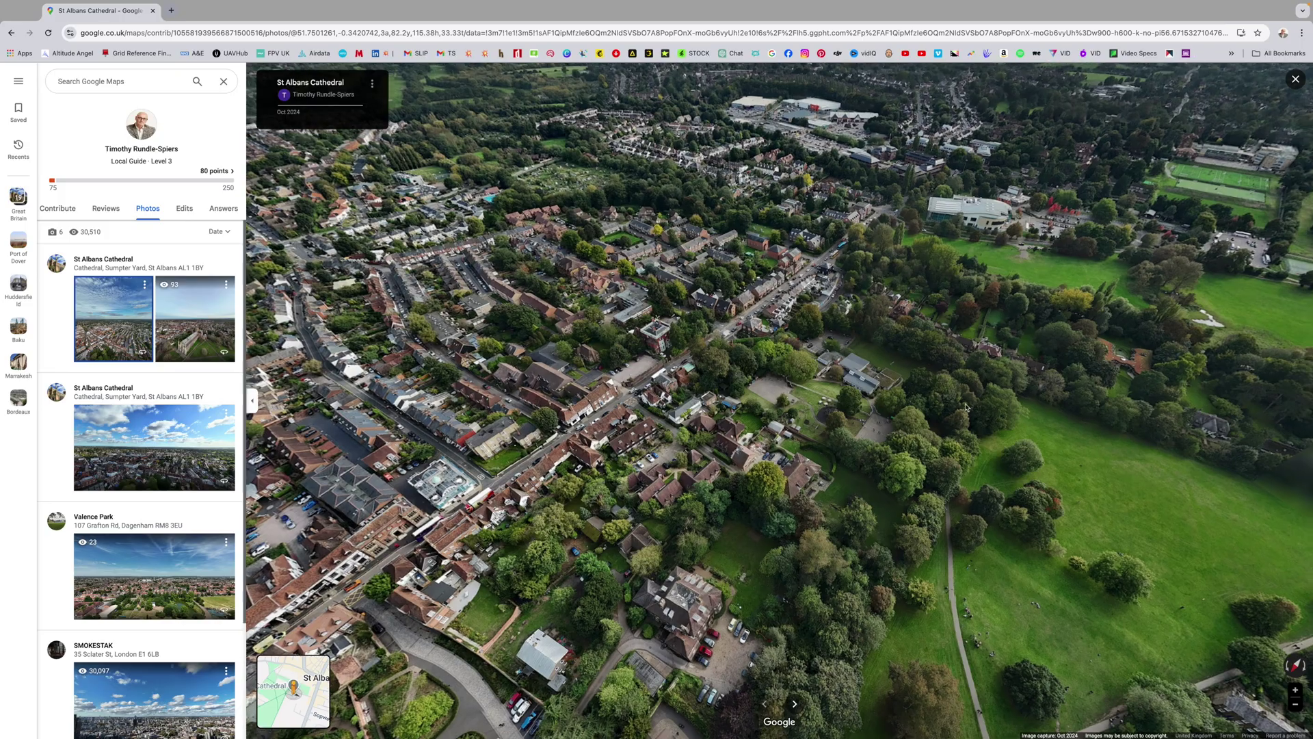
pyautogui.press('Right')
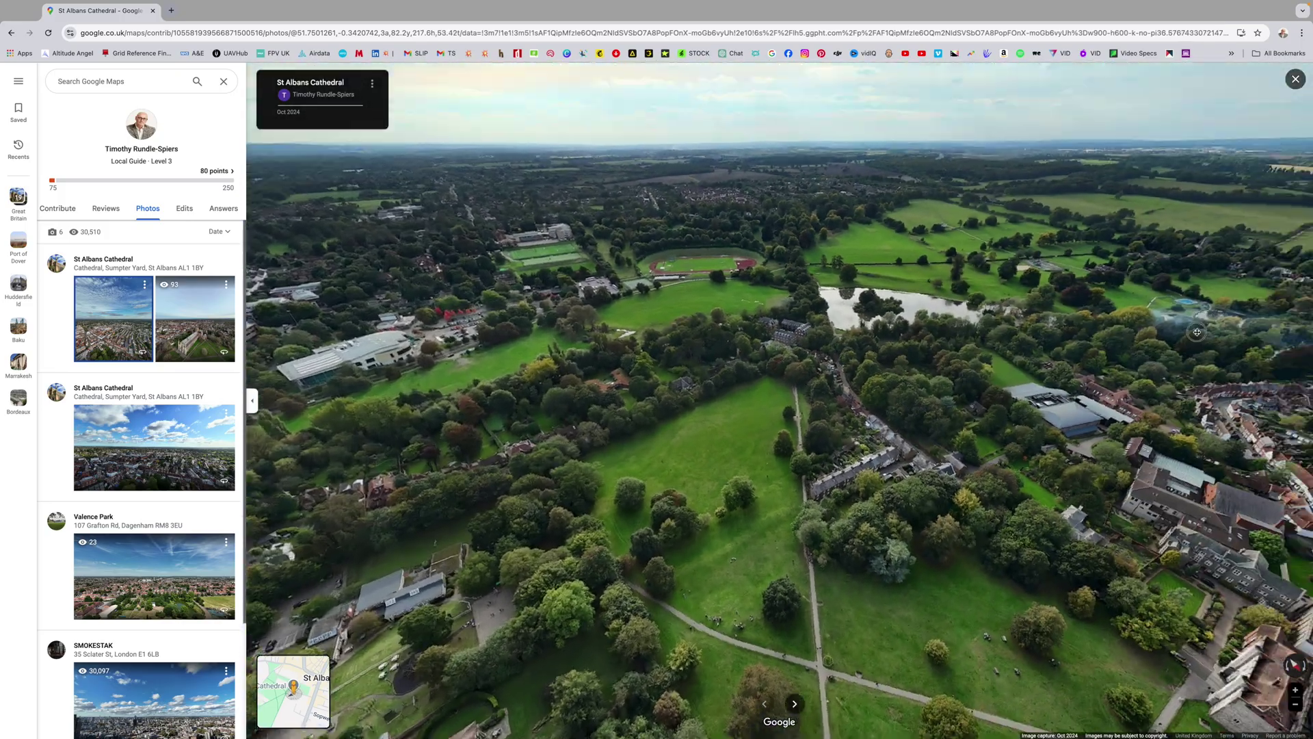
pyautogui.press('Right')
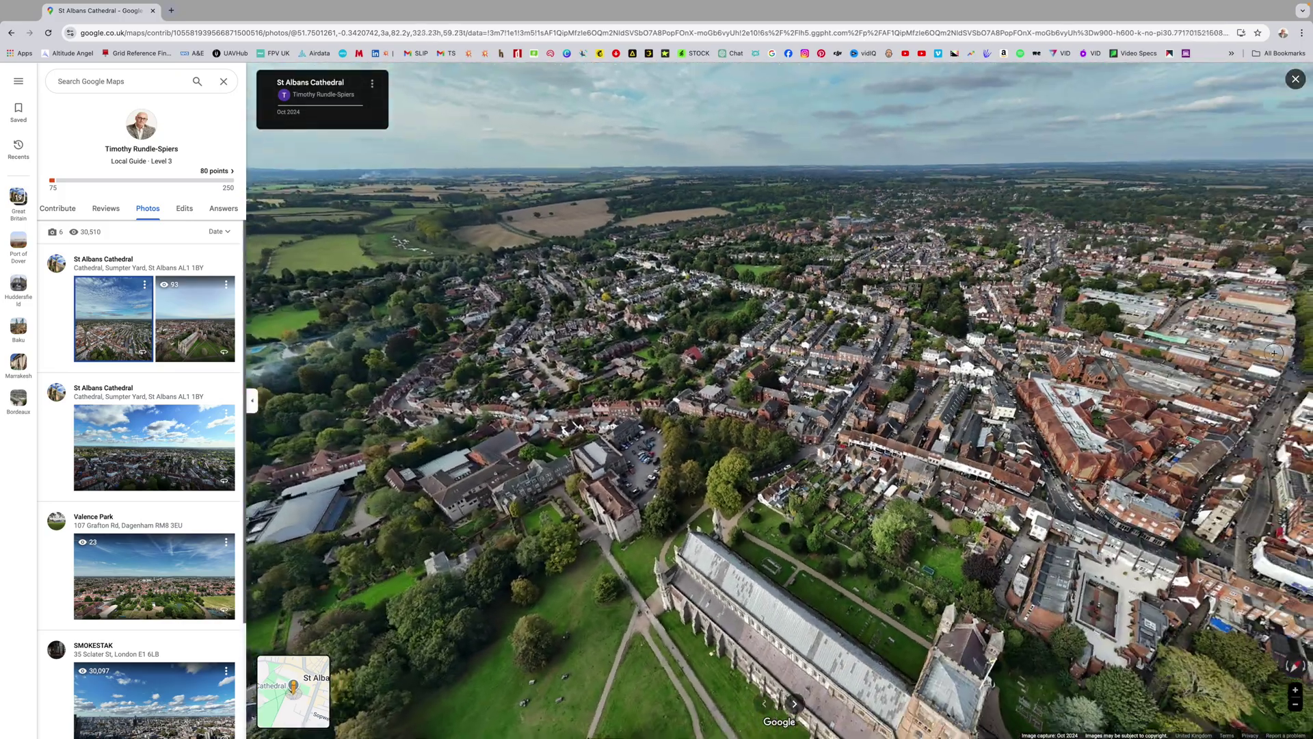
pyautogui.press('Right')
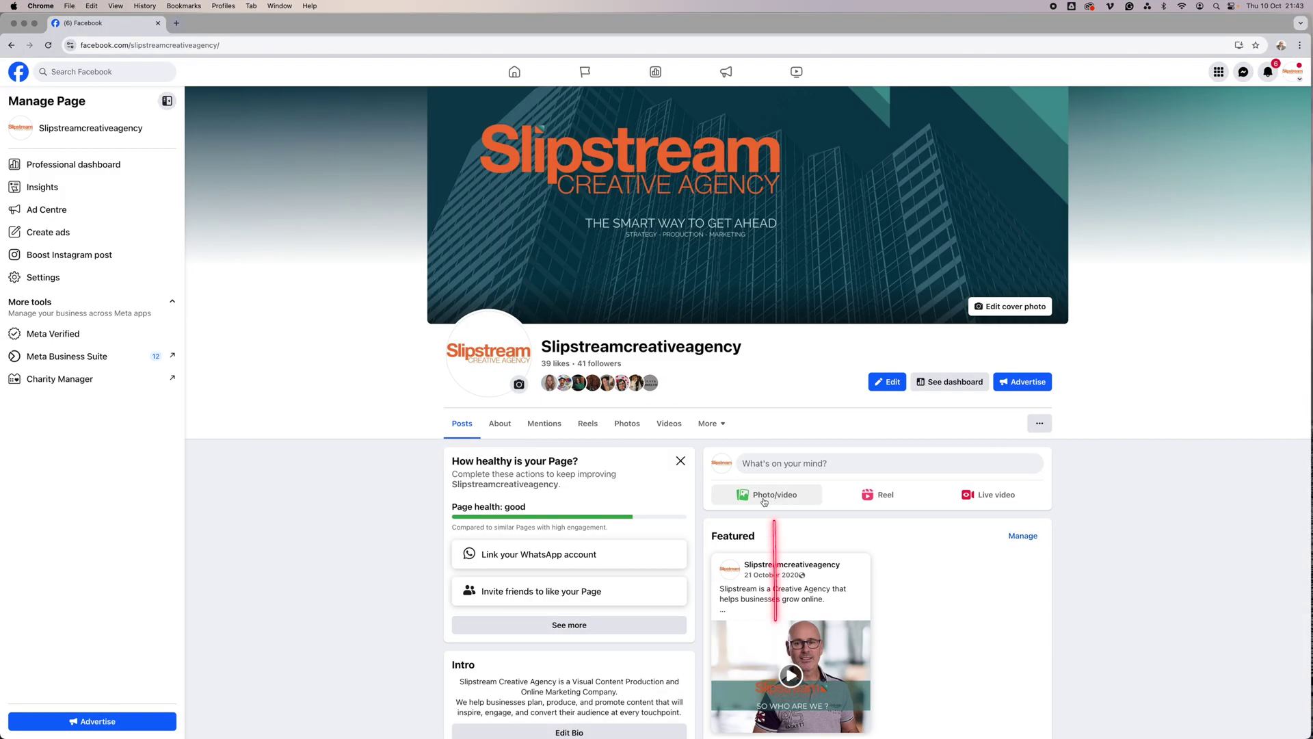
pyautogui.click(770, 496)
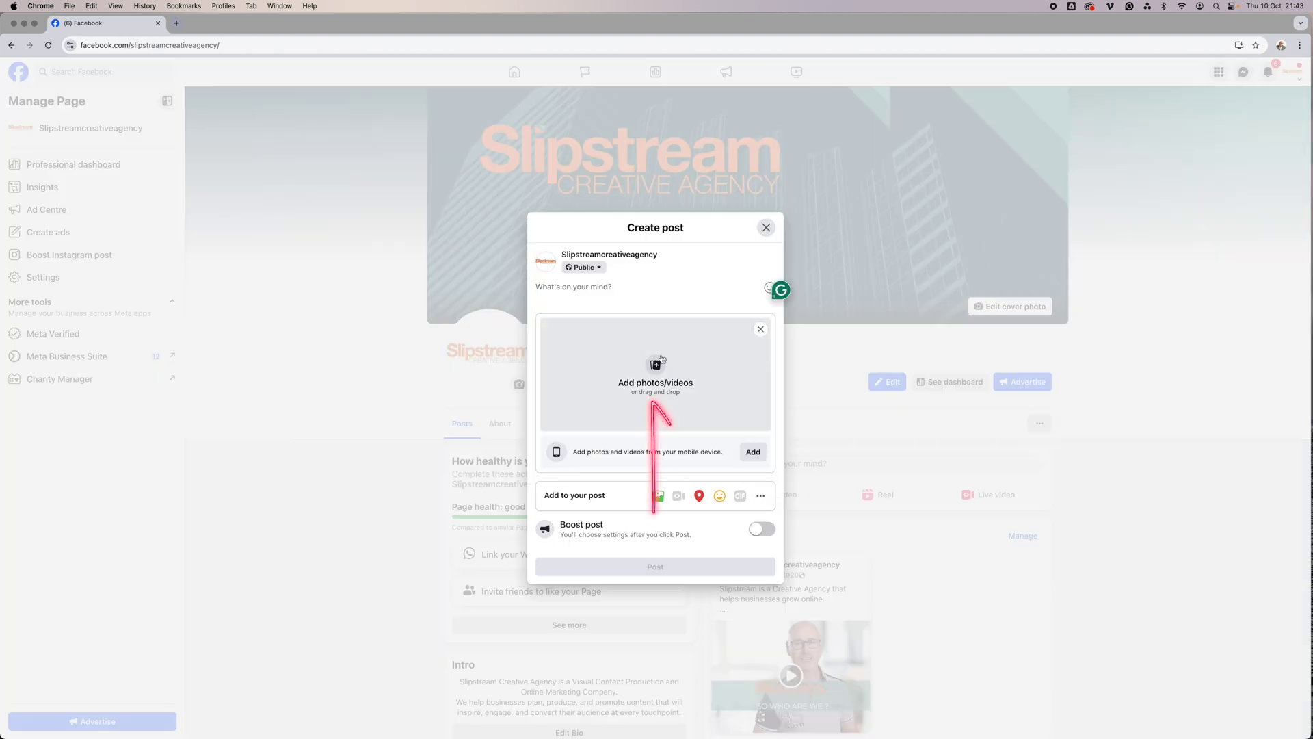
pyautogui.click(658, 366)
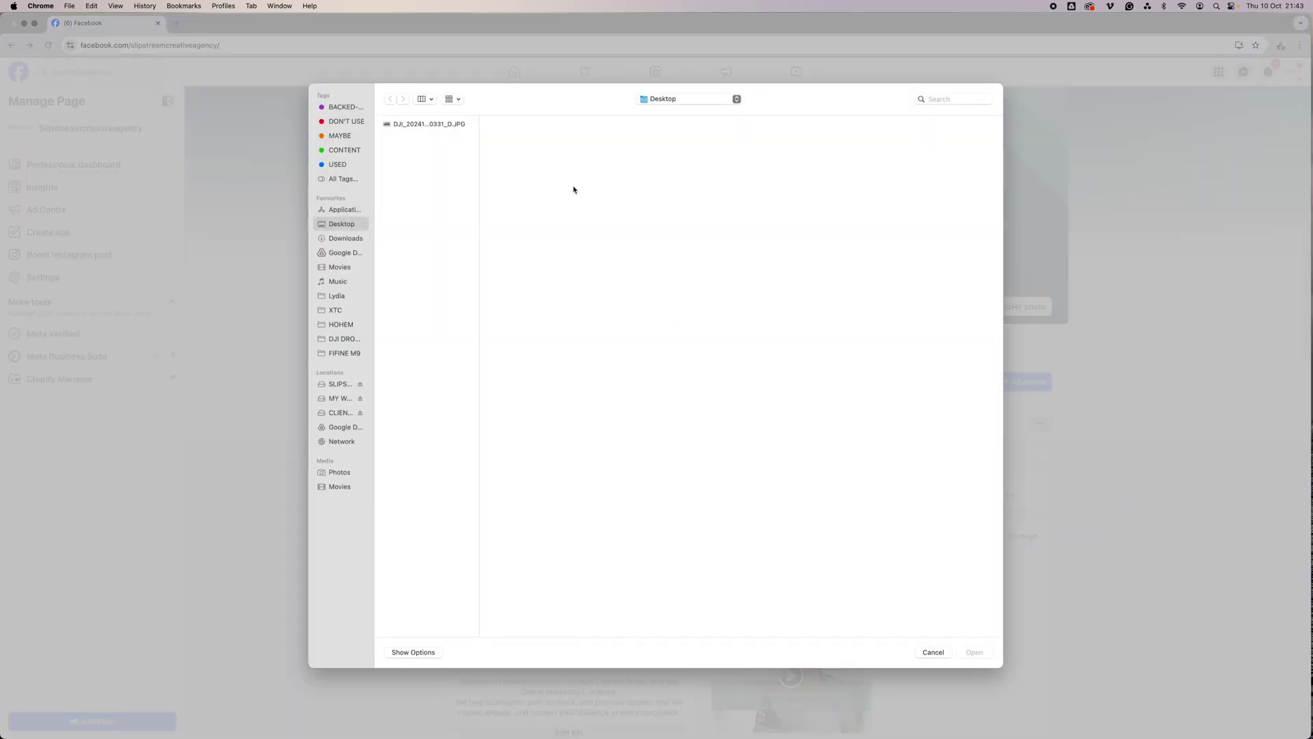
pyautogui.doubleClick(429, 125)
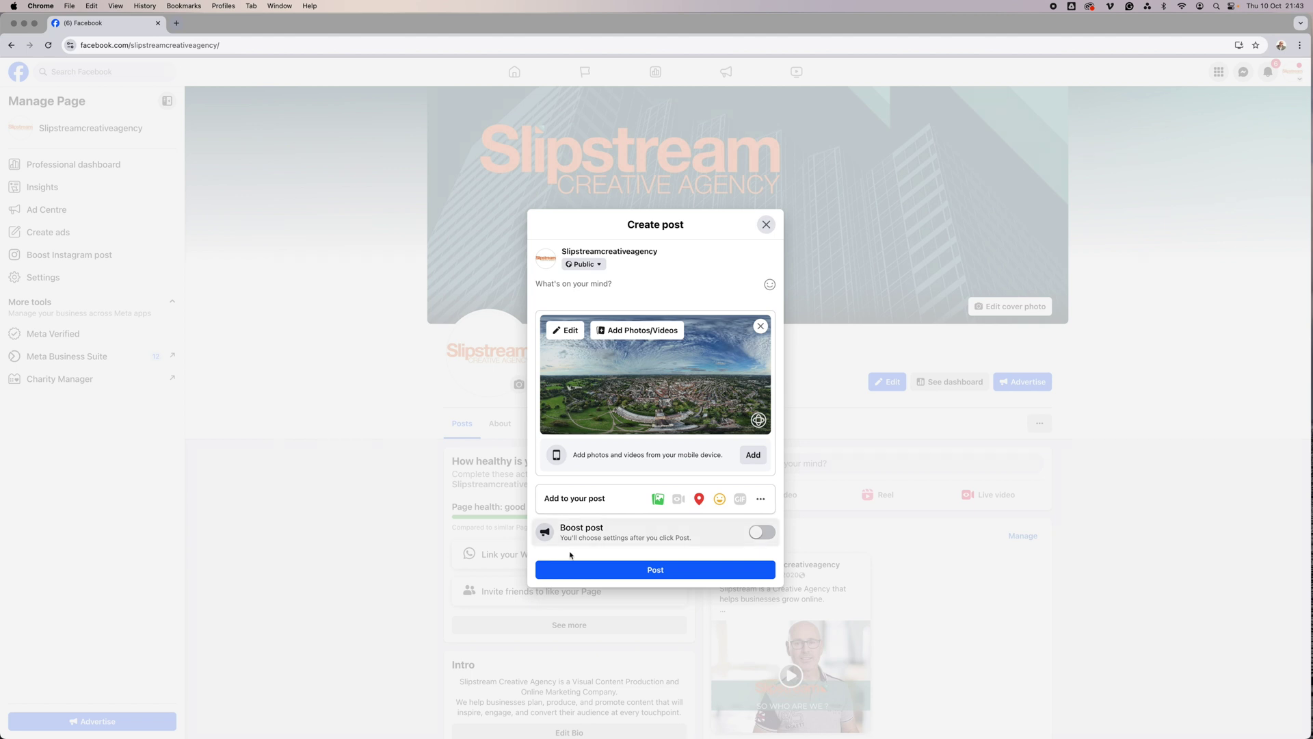
pyautogui.click(663, 570)
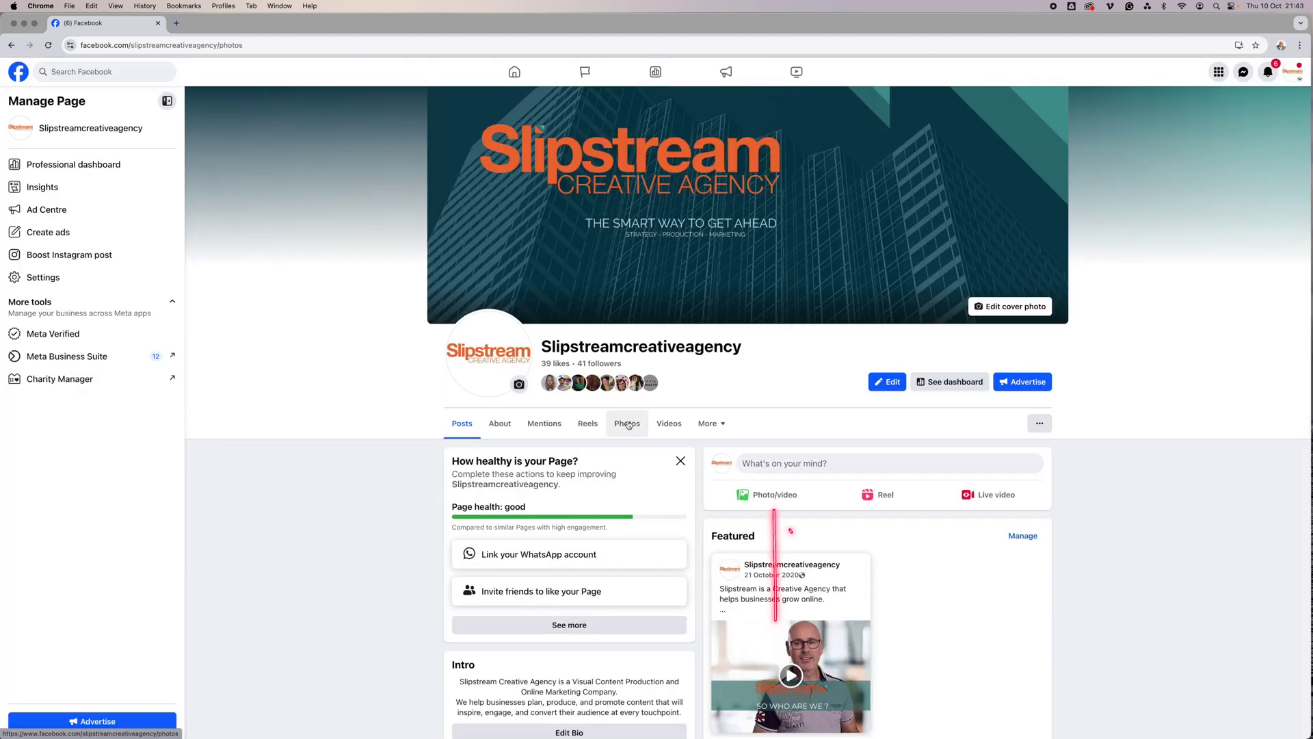
# - Open the newly posted panorama from the Facebook page's photos and look around and down over the town
pyautogui.click(627, 422)
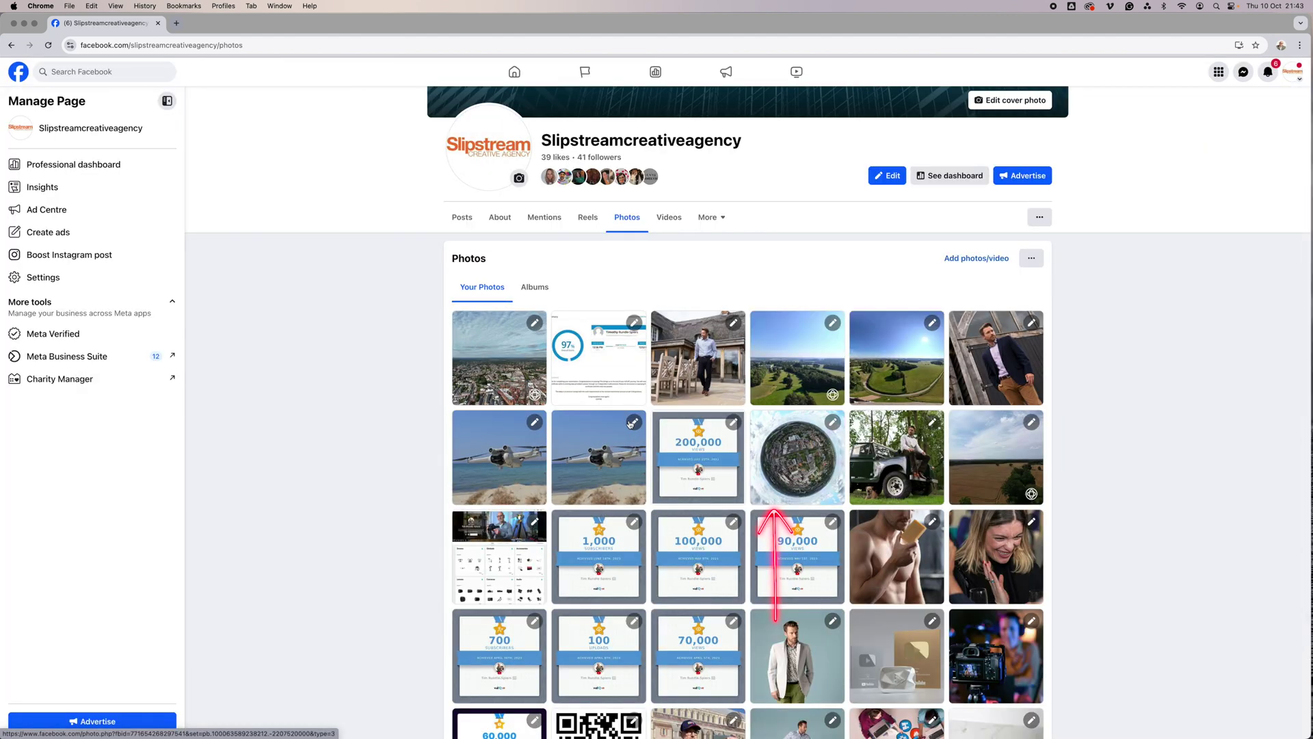
pyautogui.click(497, 351)
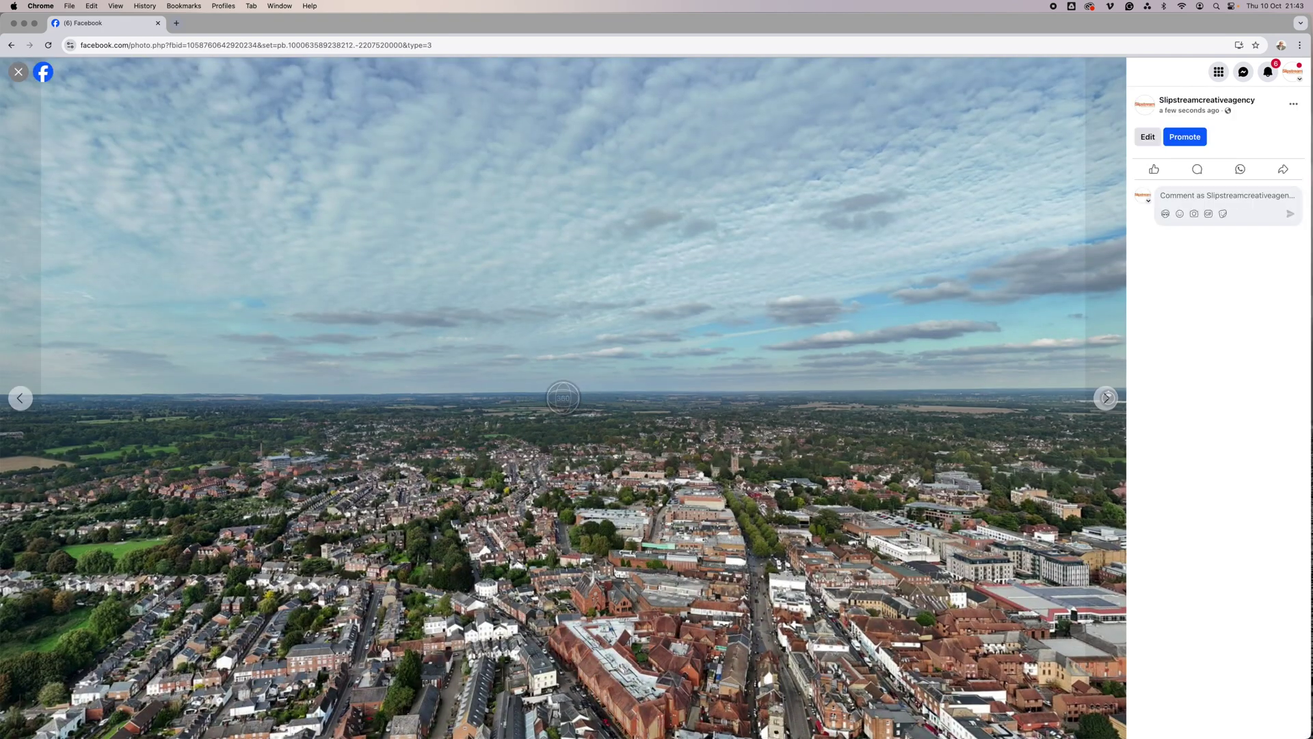
pyautogui.moveTo(675, 483); pyautogui.dragTo(445, 185)
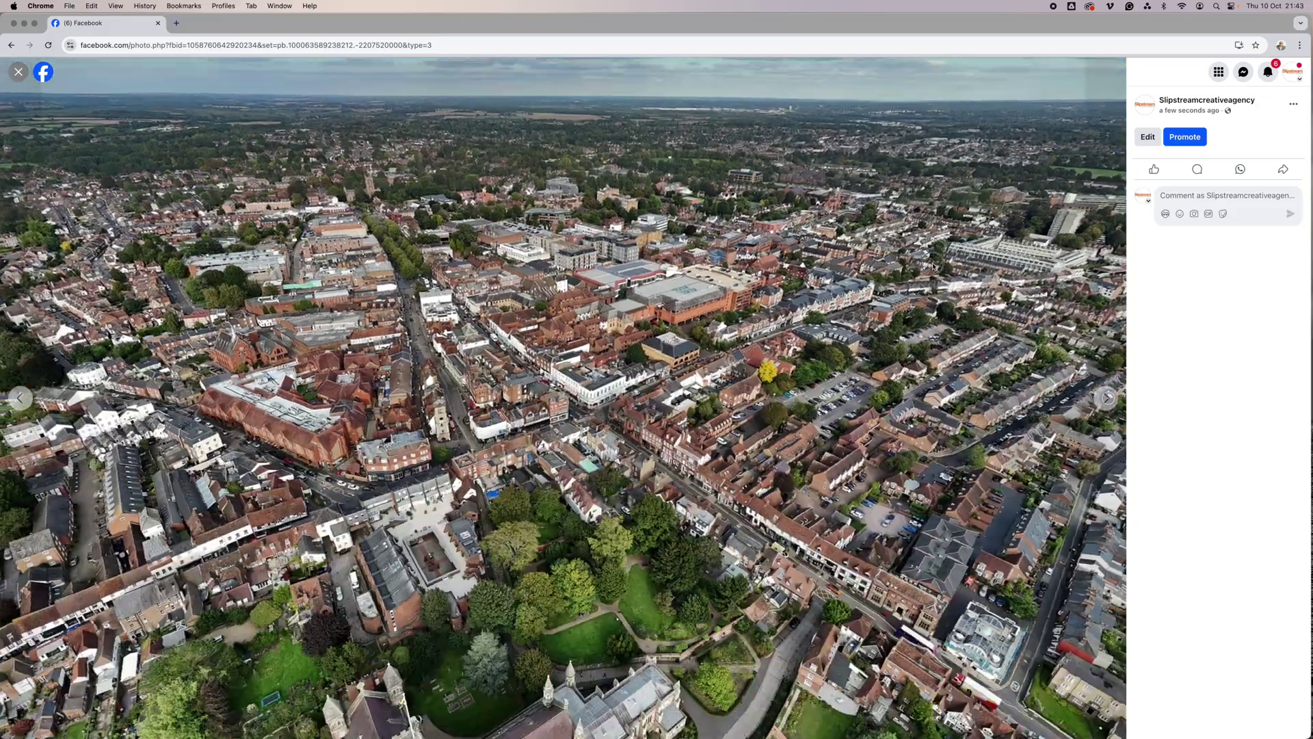